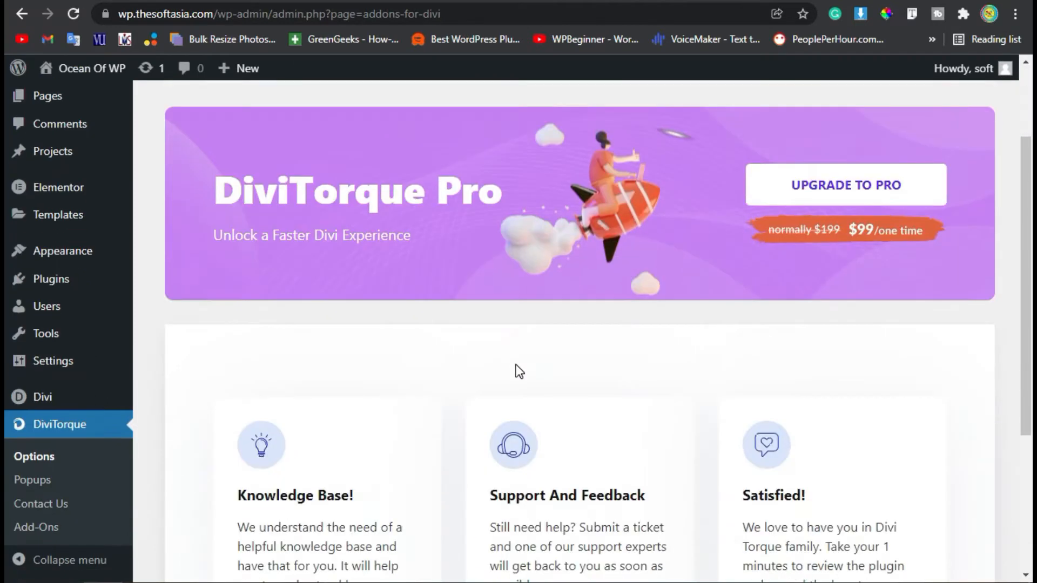
{"action": "scroll", "coordinate": [459, 414], "scroll_direction": "down", "scroll_amount": 3}
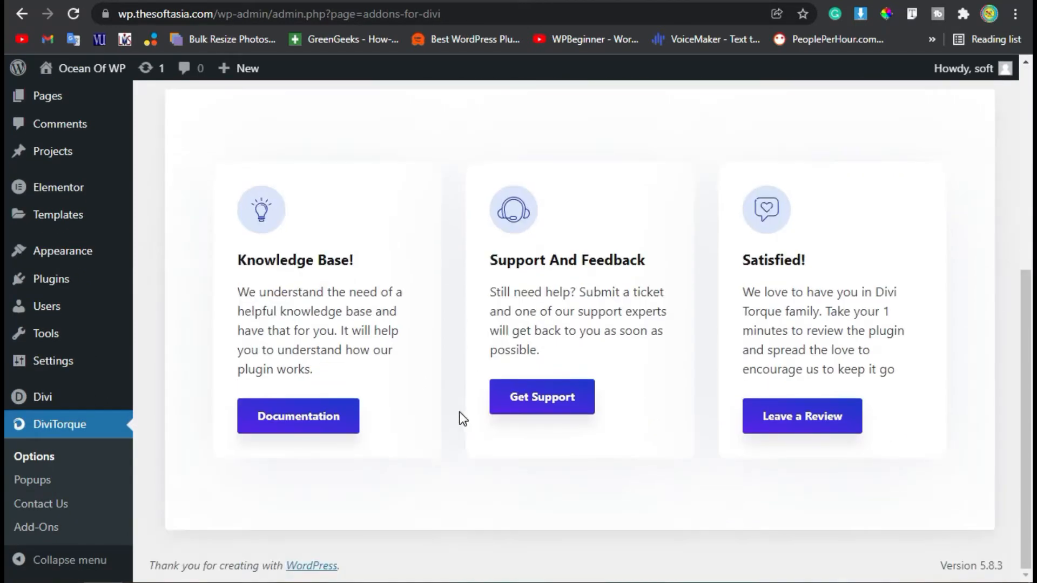
Open the post "How to Add Person Info Box in Blog With Divi Builder in WordPress" in the Divi visual builder
{"action": "scroll", "coordinate": [459, 414], "scroll_direction": "up", "scroll_amount": 7}
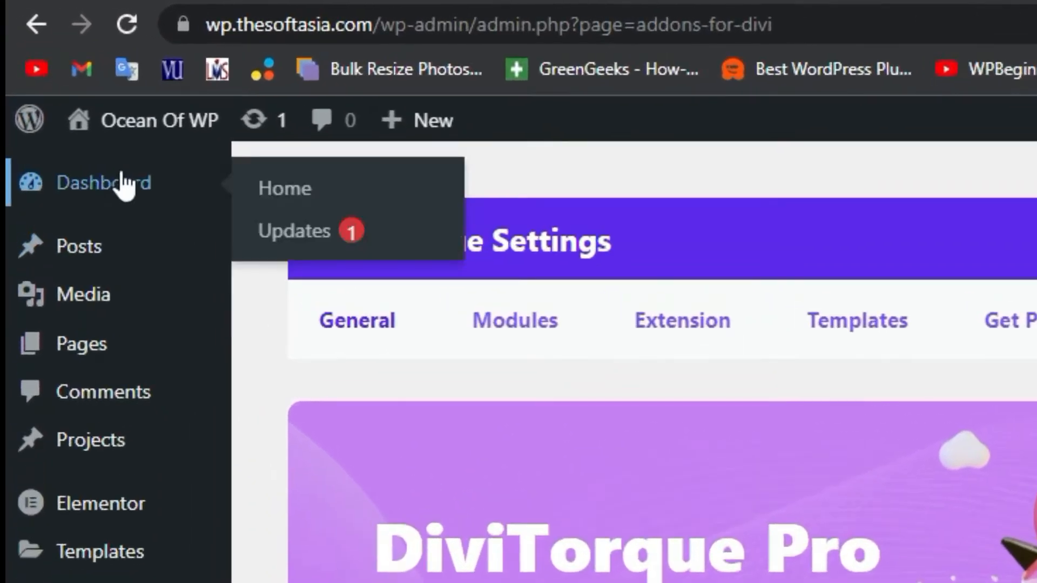
{"action": "left_click", "coordinate": [70, 103]}
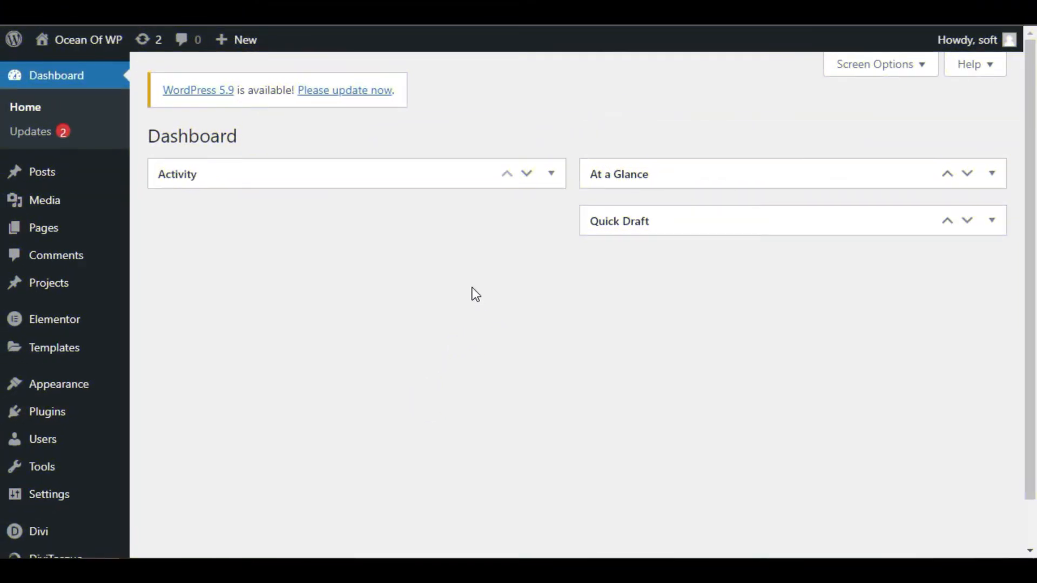
{"action": "mouse_move", "coordinate": [48, 176]}
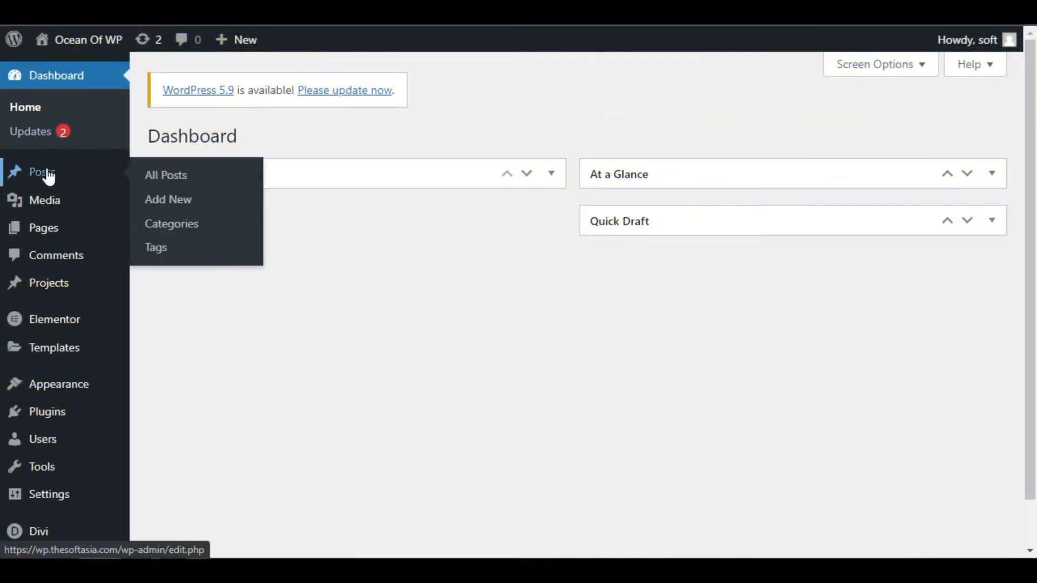
{"action": "left_click", "coordinate": [200, 179]}
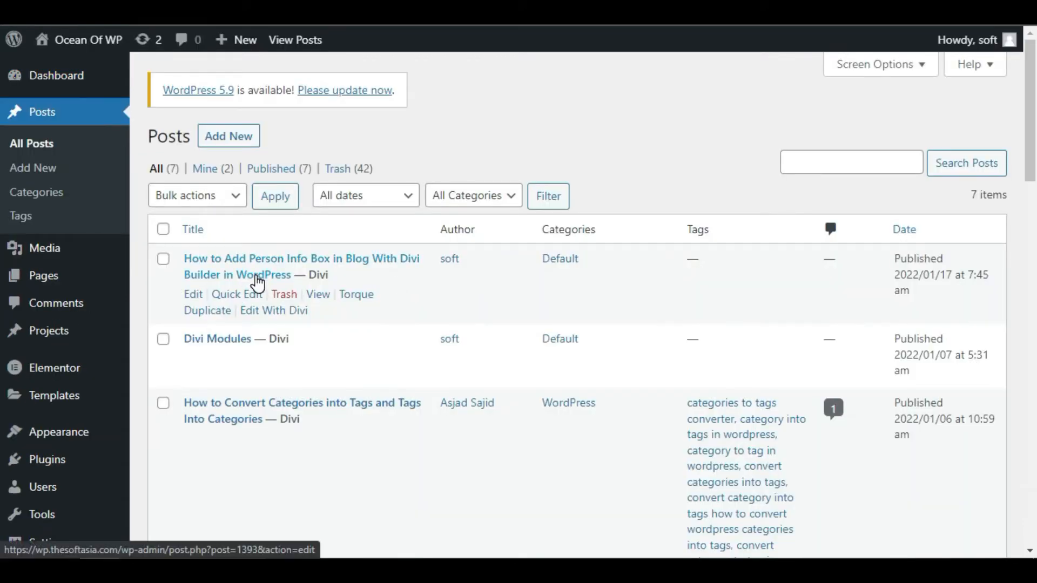
{"action": "left_click", "coordinate": [282, 316]}
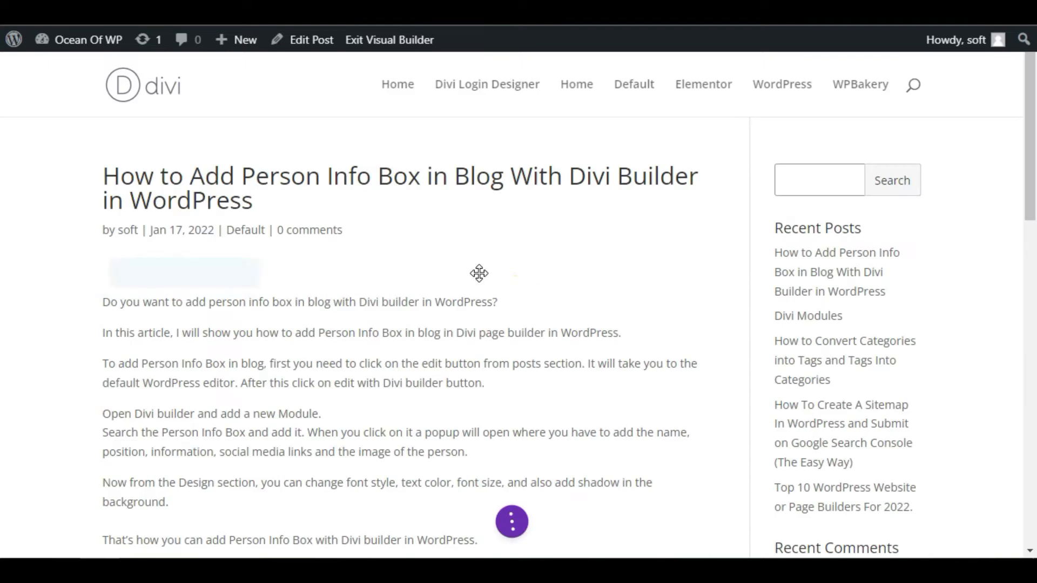
Insert a regular section with a single-column row between the article text and the Warning alert
{"action": "scroll", "coordinate": [364, 352], "scroll_direction": "down", "scroll_amount": 15}
{"action": "scroll", "coordinate": [363, 351], "scroll_direction": "up", "scroll_amount": 5}
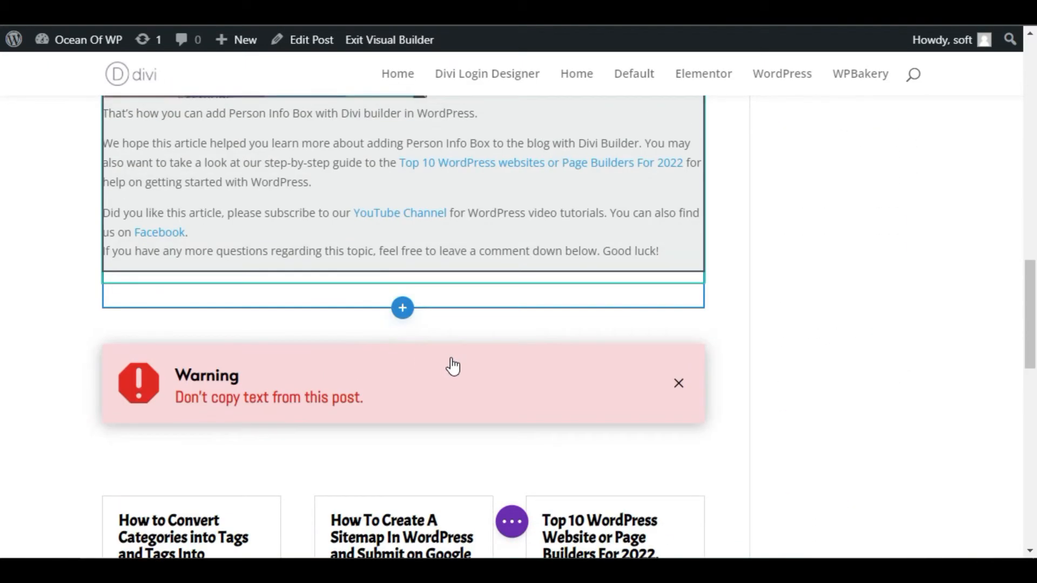
{"action": "left_click", "coordinate": [402, 312]}
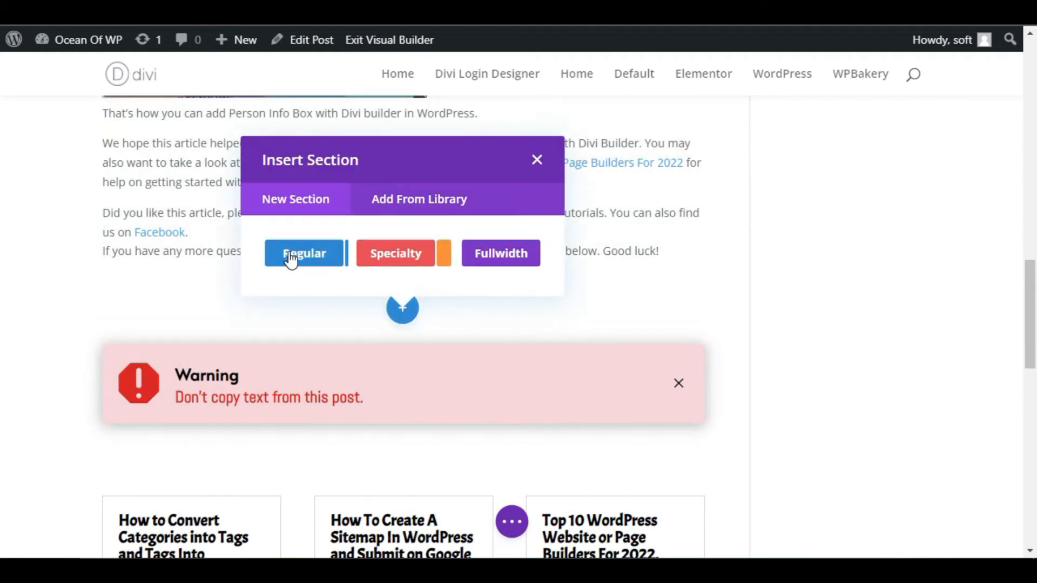
{"action": "left_click", "coordinate": [321, 255]}
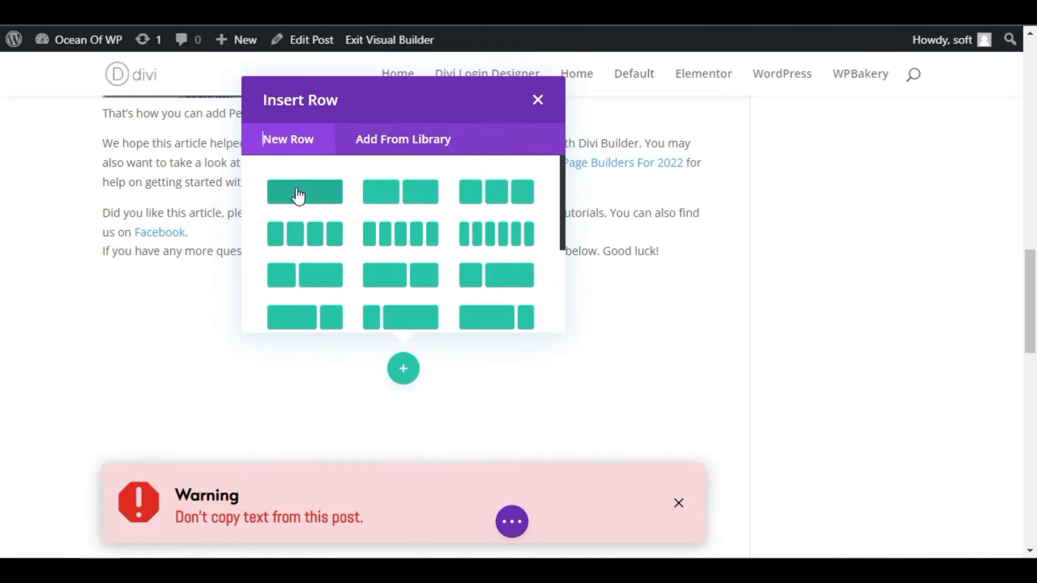
{"action": "left_click", "coordinate": [319, 193]}
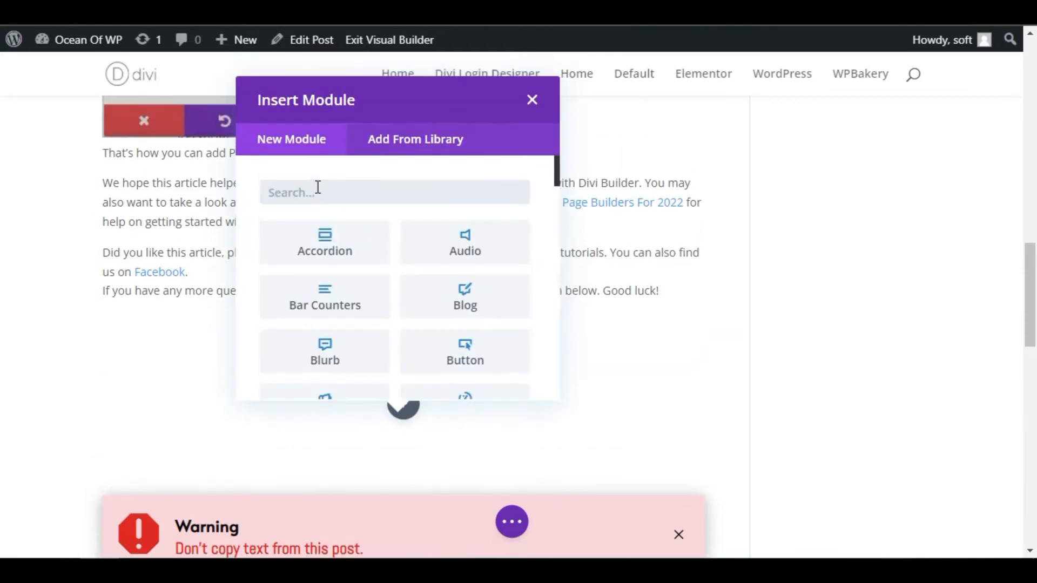
Add a Torque Number module to the new row
{"action": "scroll", "coordinate": [401, 267], "scroll_direction": "down", "scroll_amount": 20}
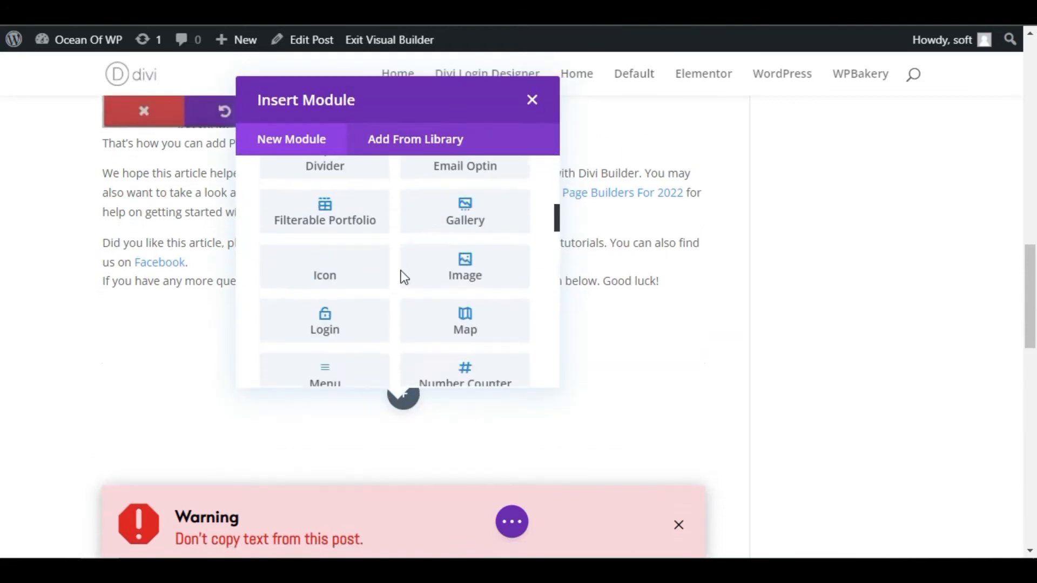
{"action": "scroll", "coordinate": [400, 270], "scroll_direction": "up", "scroll_amount": 2}
{"action": "scroll", "coordinate": [385, 282], "scroll_direction": "down", "scroll_amount": 5}
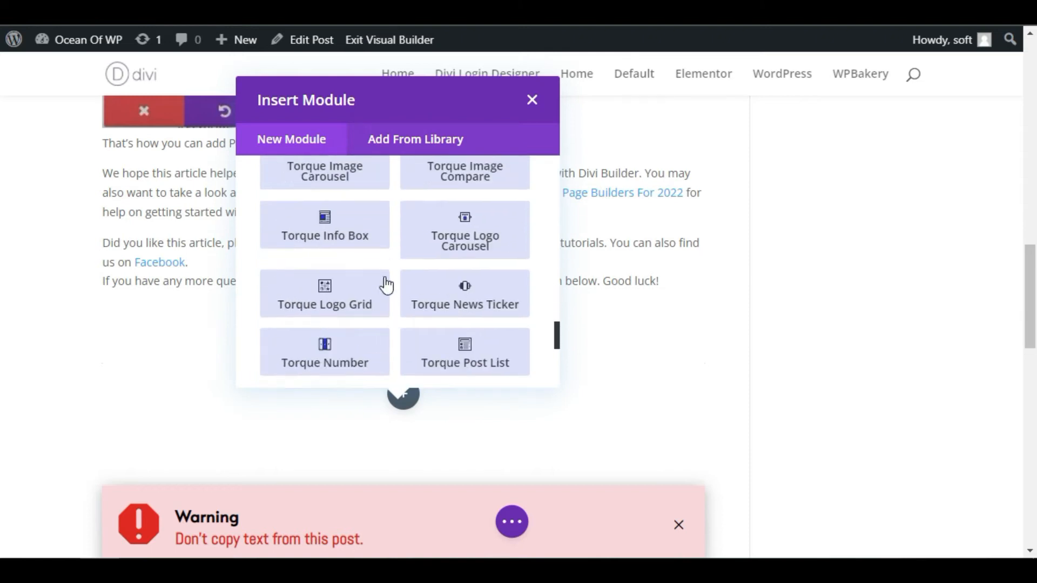
{"action": "scroll", "coordinate": [399, 289], "scroll_direction": "down", "scroll_amount": 2}
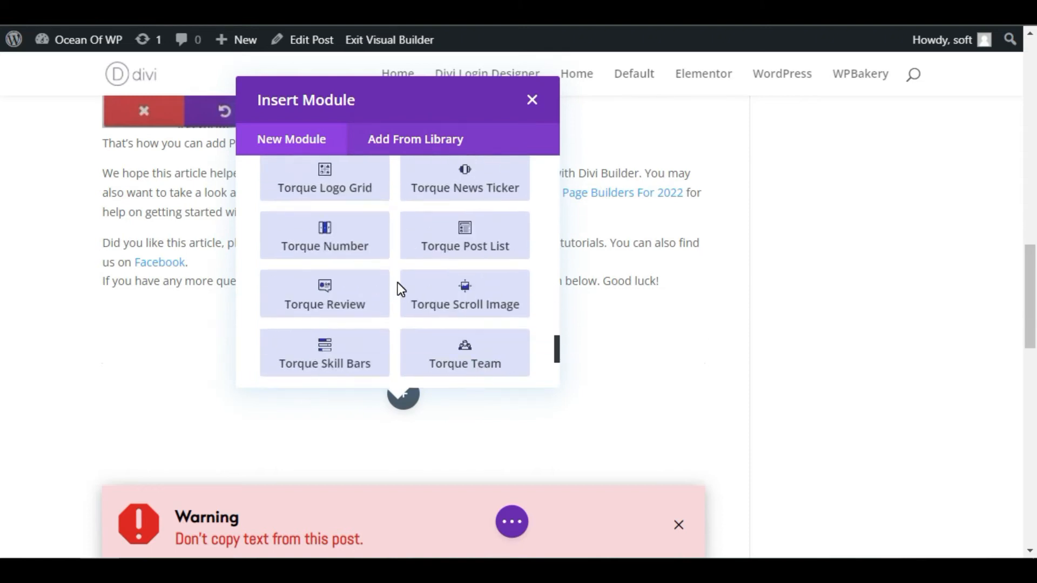
{"action": "left_click", "coordinate": [331, 245]}
Set the module's number to 99 and turn on Use Counter
{"action": "double_click", "coordinate": [718, 259]}
{"action": "scroll", "coordinate": [748, 280], "scroll_direction": "down", "scroll_amount": 4}
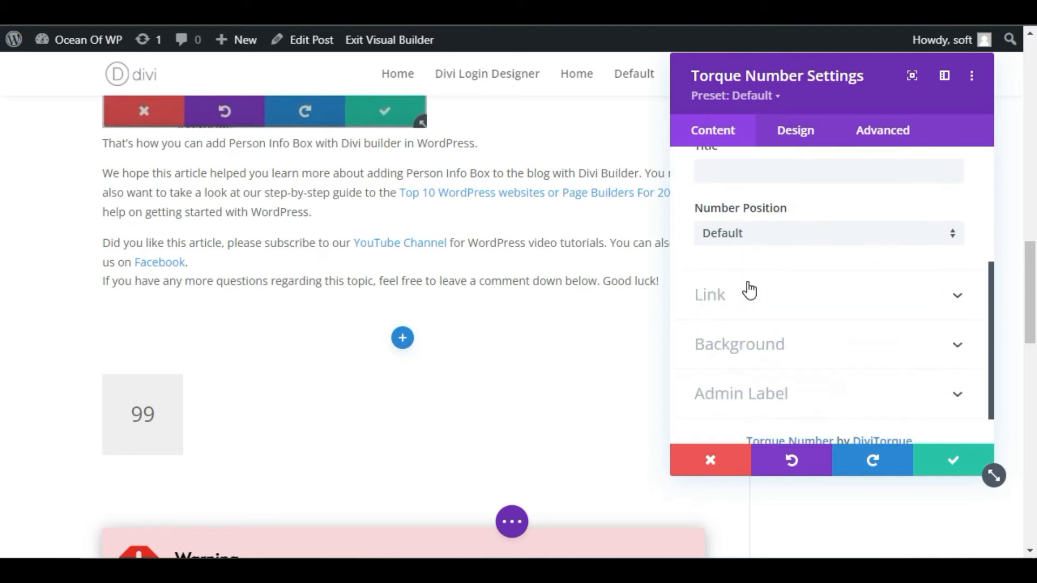
{"action": "scroll", "coordinate": [750, 290], "scroll_direction": "up", "scroll_amount": 2}
{"action": "left_click", "coordinate": [700, 193]}
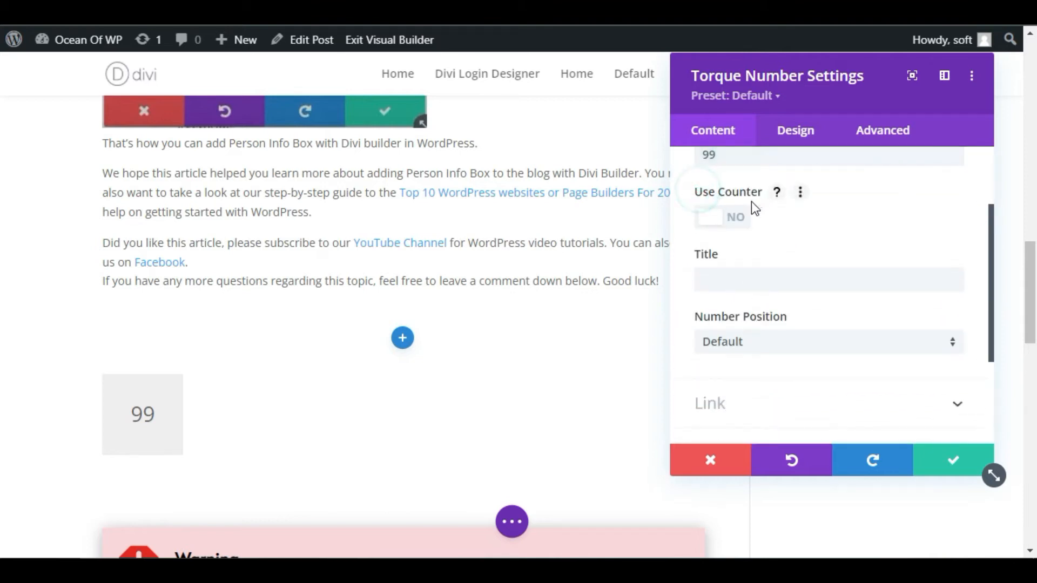
{"action": "left_click", "coordinate": [714, 217]}
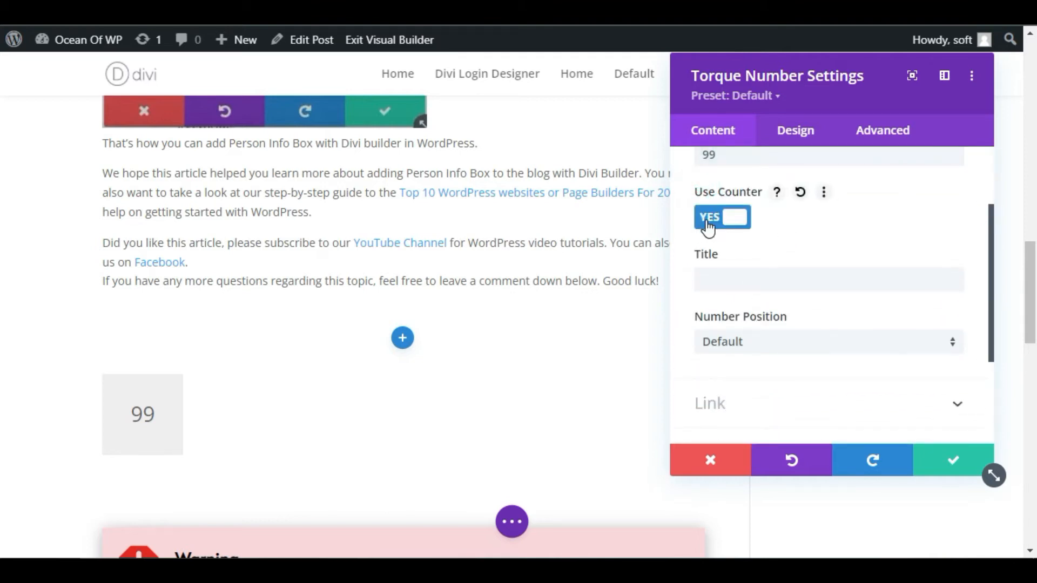
Give the number module the title "Clients"
{"action": "left_click", "coordinate": [742, 289]}
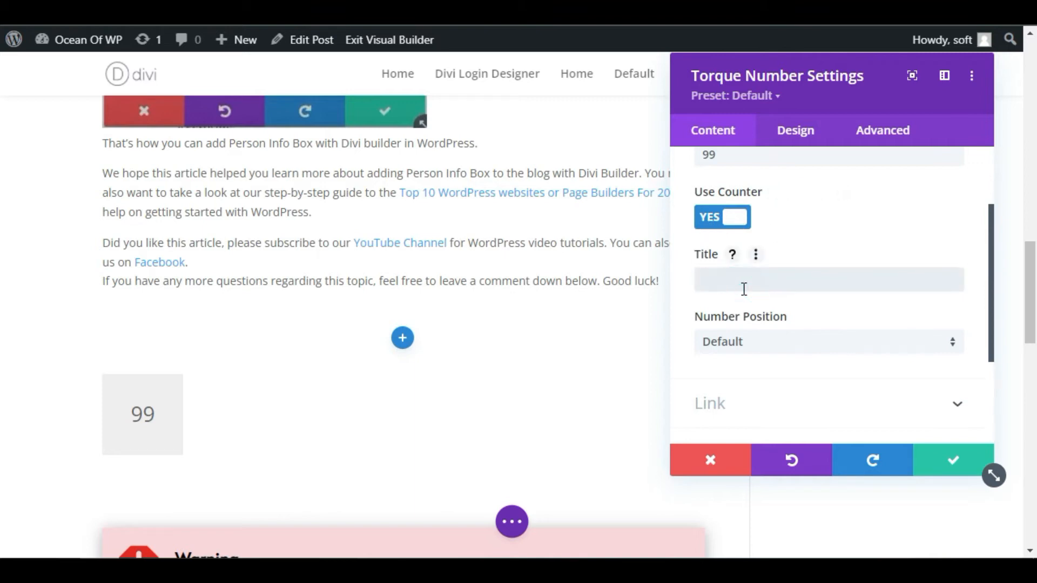
{"action": "type", "text": "Ck"}
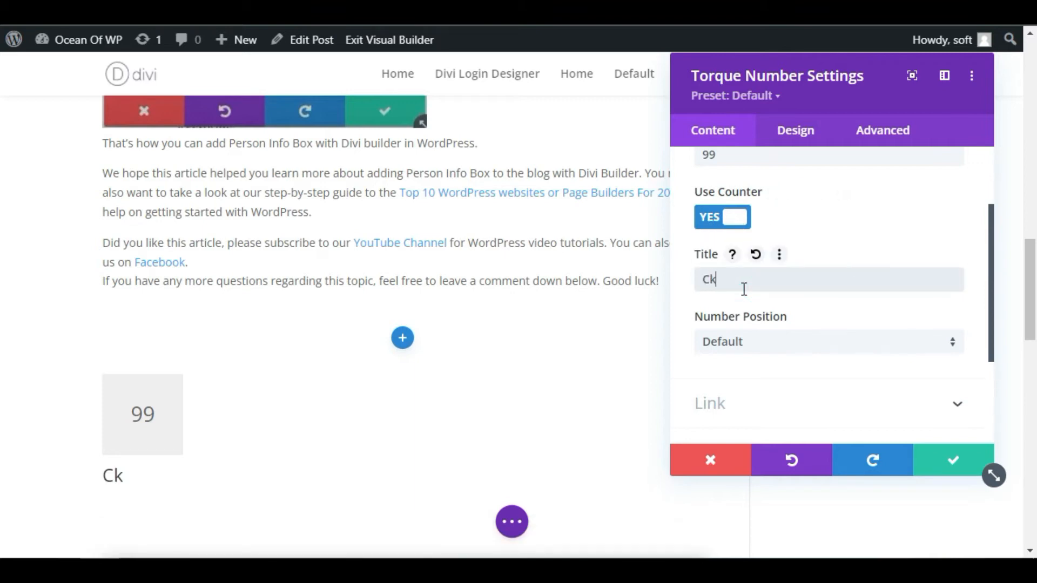
{"action": "type", "text": "lient"}
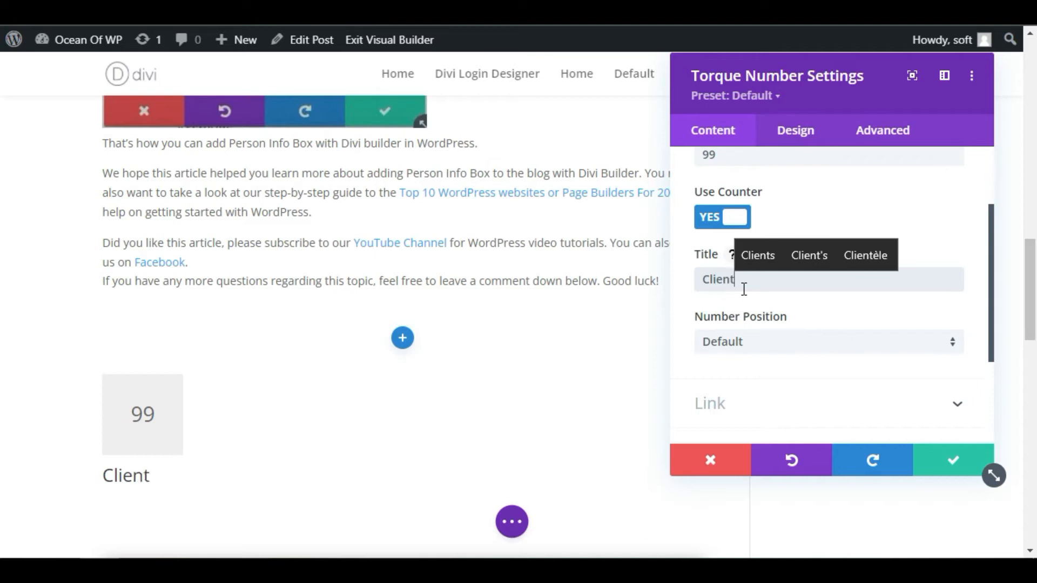
{"action": "type", "text": "s"}
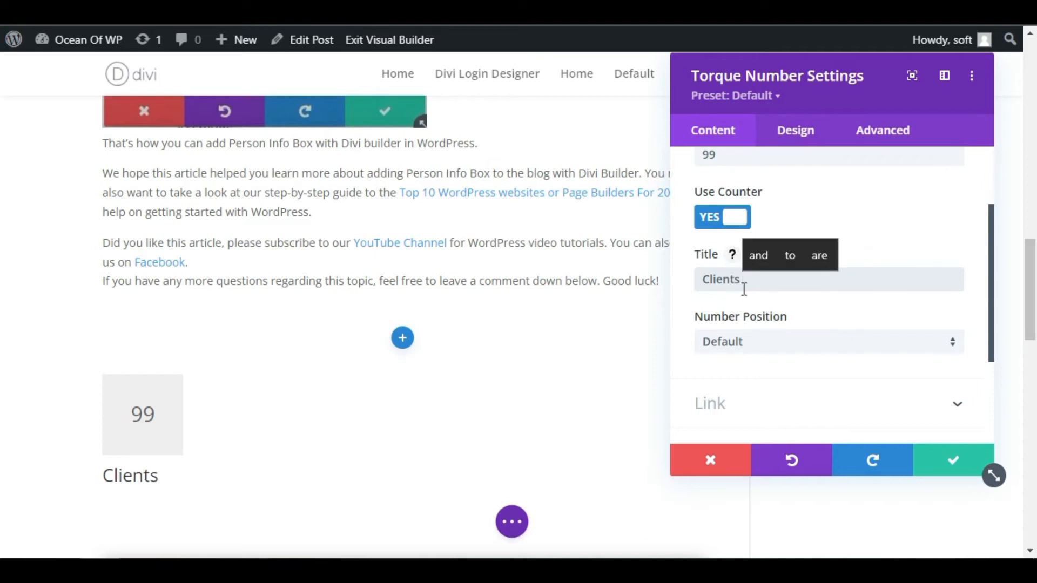
Center the number box and set its background colour to yellow (#edf000)
{"action": "left_click", "coordinate": [804, 138]}
{"action": "left_click", "coordinate": [742, 213]}
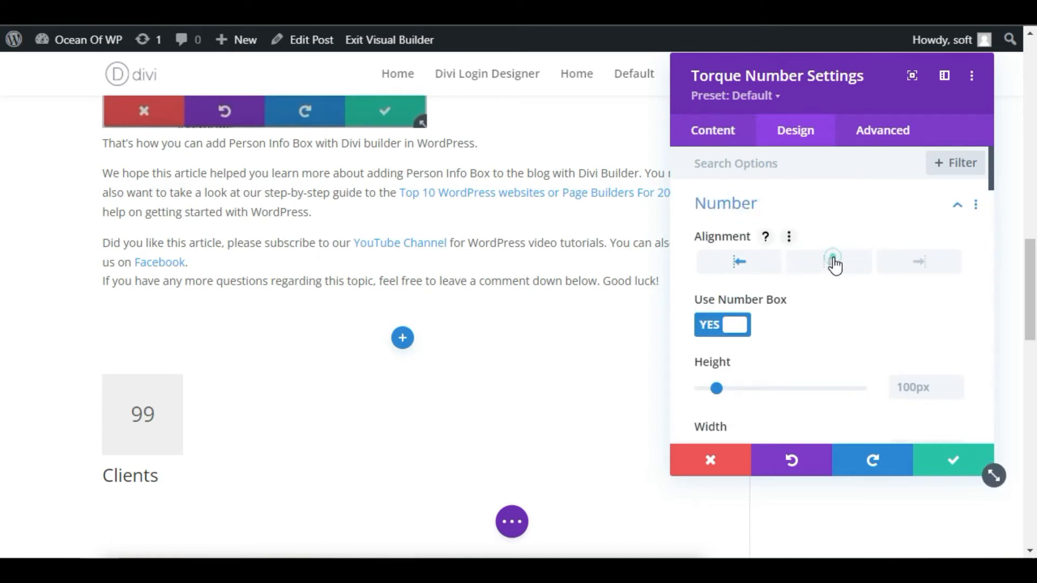
{"action": "left_click", "coordinate": [834, 262]}
{"action": "scroll", "coordinate": [806, 311], "scroll_direction": "down", "scroll_amount": 10}
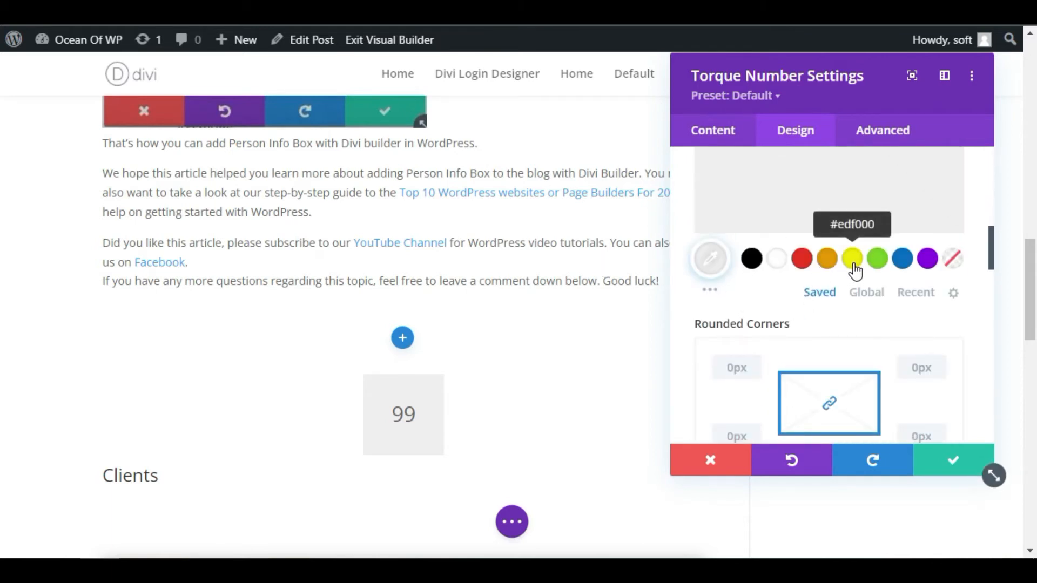
{"action": "left_click", "coordinate": [852, 260]}
{"action": "scroll", "coordinate": [830, 313], "scroll_direction": "up", "scroll_amount": 10}
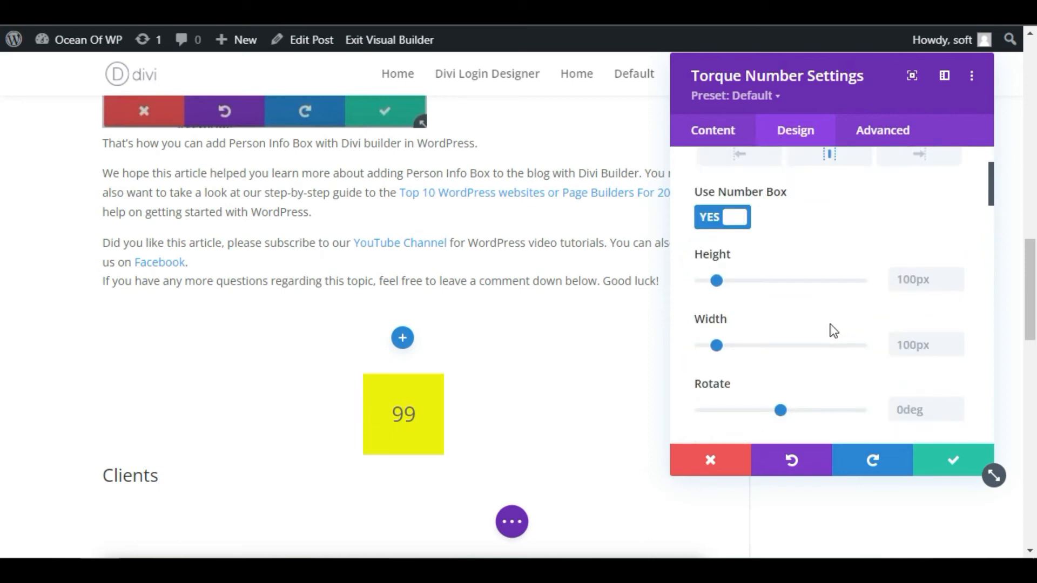
{"action": "left_click", "coordinate": [745, 205]}
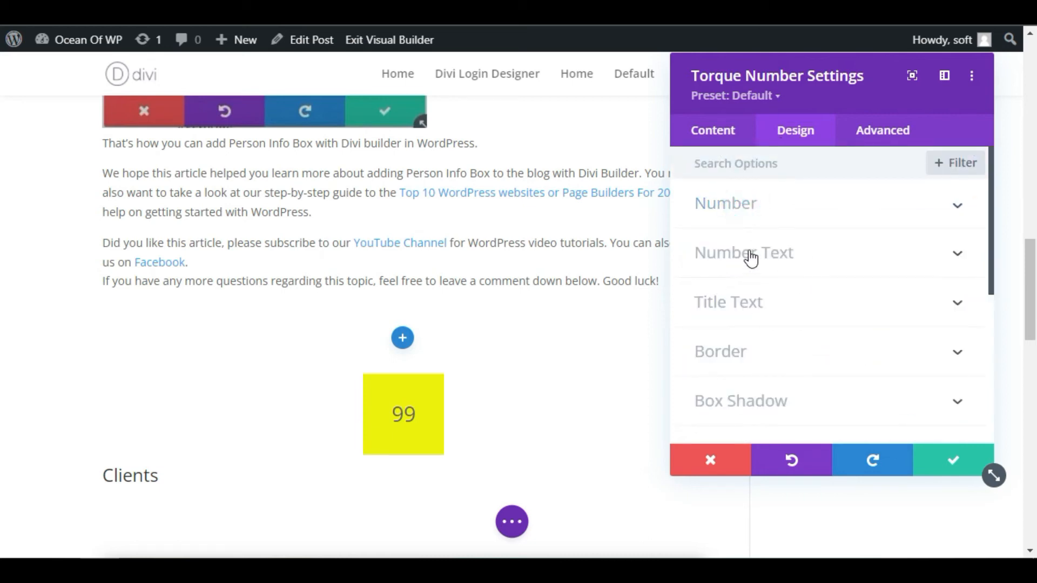
Set the number text's font to Abel with bold weight
{"action": "left_click", "coordinate": [786, 264]}
{"action": "left_click", "coordinate": [728, 238]}
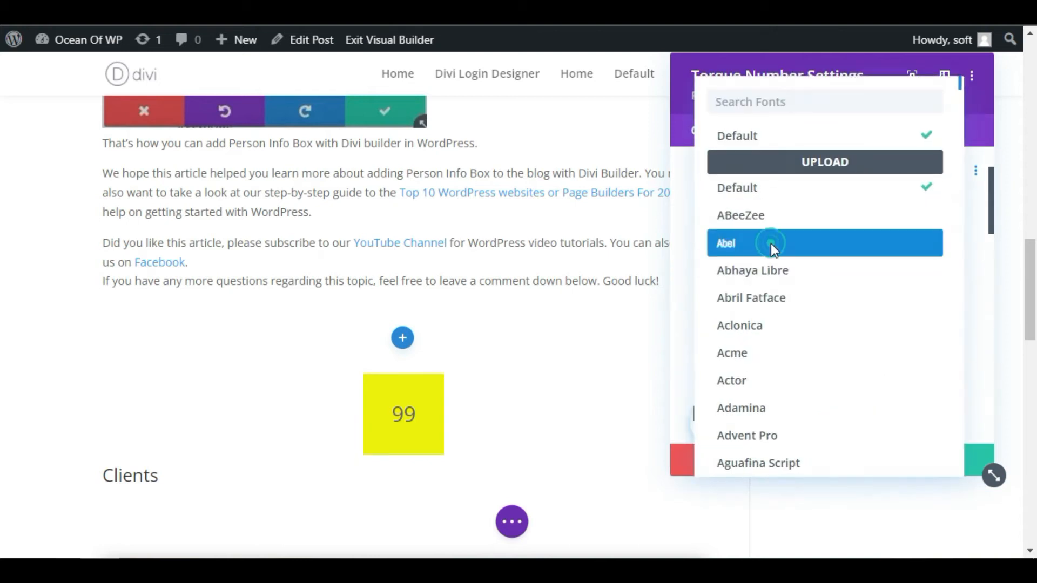
{"action": "left_click", "coordinate": [771, 244]}
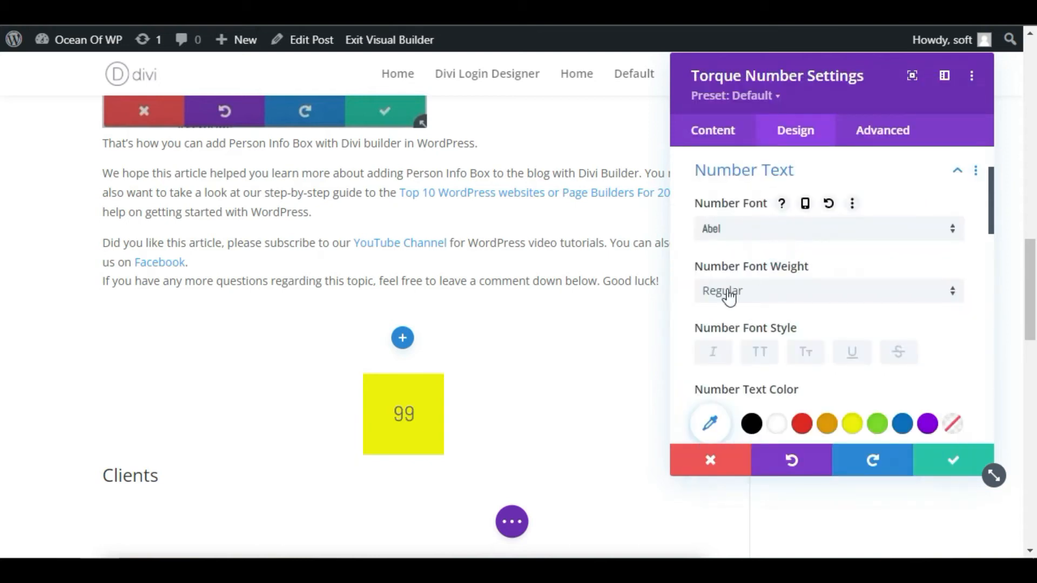
{"action": "left_click", "coordinate": [781, 294]}
{"action": "left_click", "coordinate": [780, 290]}
{"action": "left_click", "coordinate": [781, 286]}
{"action": "left_click", "coordinate": [782, 327]}
Set the number text colour to black (#000000) and slightly increase the number text size
{"action": "scroll", "coordinate": [783, 335], "scroll_direction": "down", "scroll_amount": 2}
{"action": "left_click", "coordinate": [751, 315]}
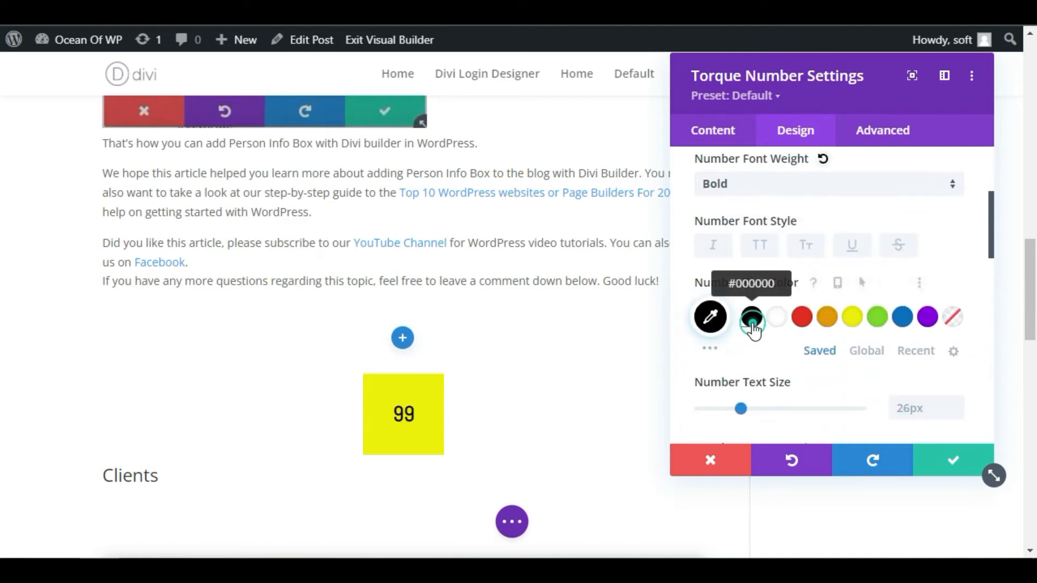
{"action": "scroll", "coordinate": [957, 327], "scroll_direction": "down", "scroll_amount": 2}
{"action": "left_click", "coordinate": [955, 296]}
{"action": "left_click", "coordinate": [955, 296]}
{"action": "left_click", "coordinate": [955, 296]}
{"action": "left_click", "coordinate": [955, 296]}
{"action": "scroll", "coordinate": [749, 364], "scroll_direction": "down", "scroll_amount": 2}
{"action": "scroll", "coordinate": [778, 363], "scroll_direction": "up", "scroll_amount": 6}
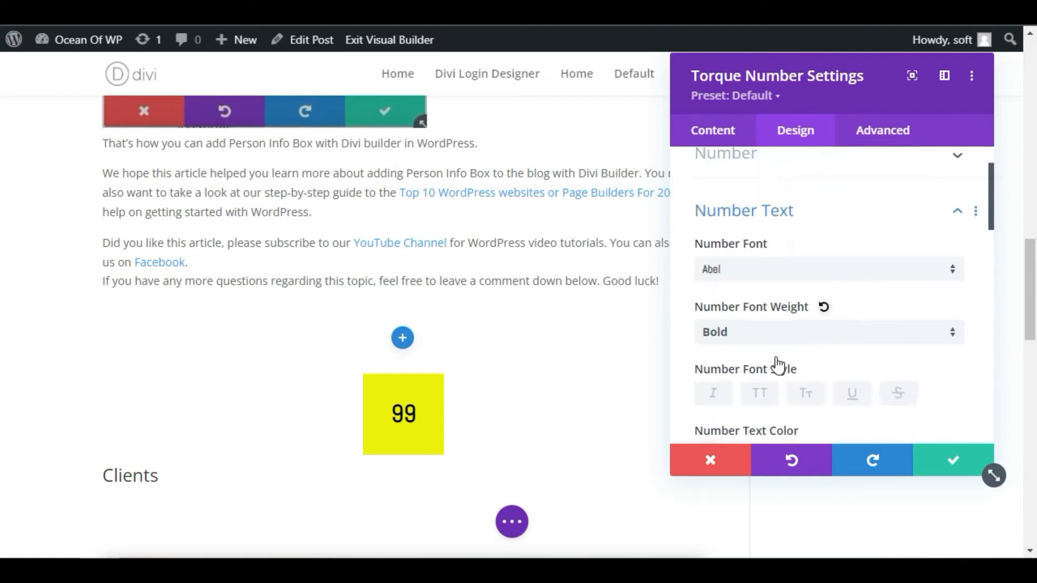
{"action": "left_click", "coordinate": [759, 270]}
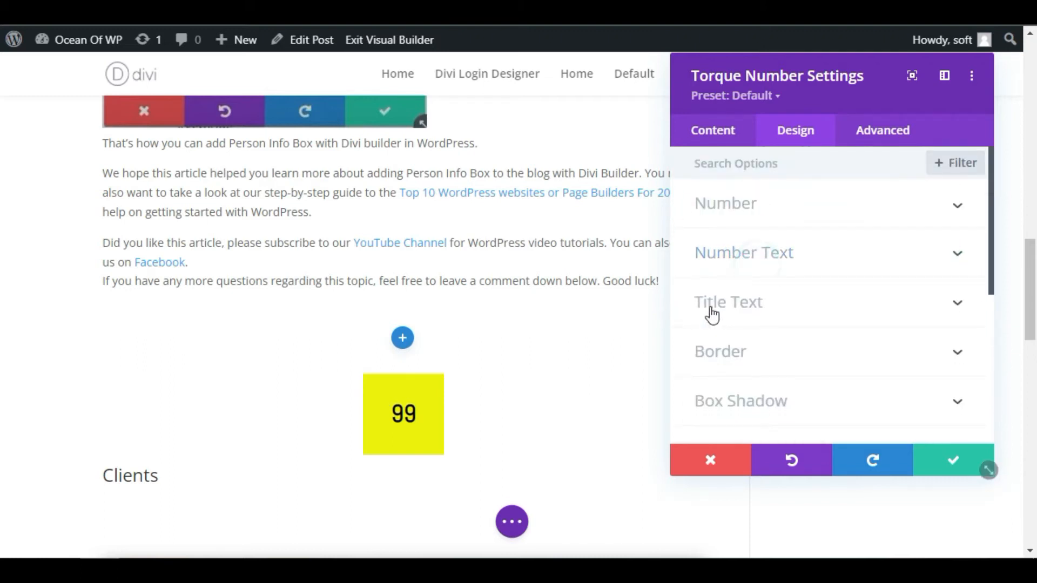
Center-align the module's title text
{"action": "left_click", "coordinate": [766, 308]}
{"action": "scroll", "coordinate": [843, 278], "scroll_direction": "down", "scroll_amount": 5}
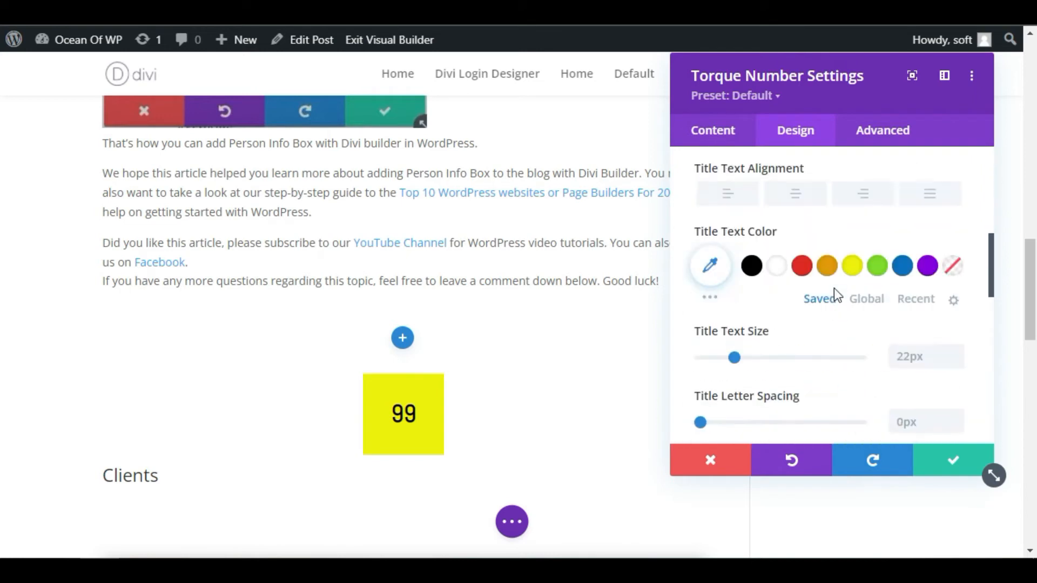
{"action": "scroll", "coordinate": [767, 349], "scroll_direction": "up", "scroll_amount": 3}
{"action": "scroll", "coordinate": [770, 348], "scroll_direction": "down", "scroll_amount": 2}
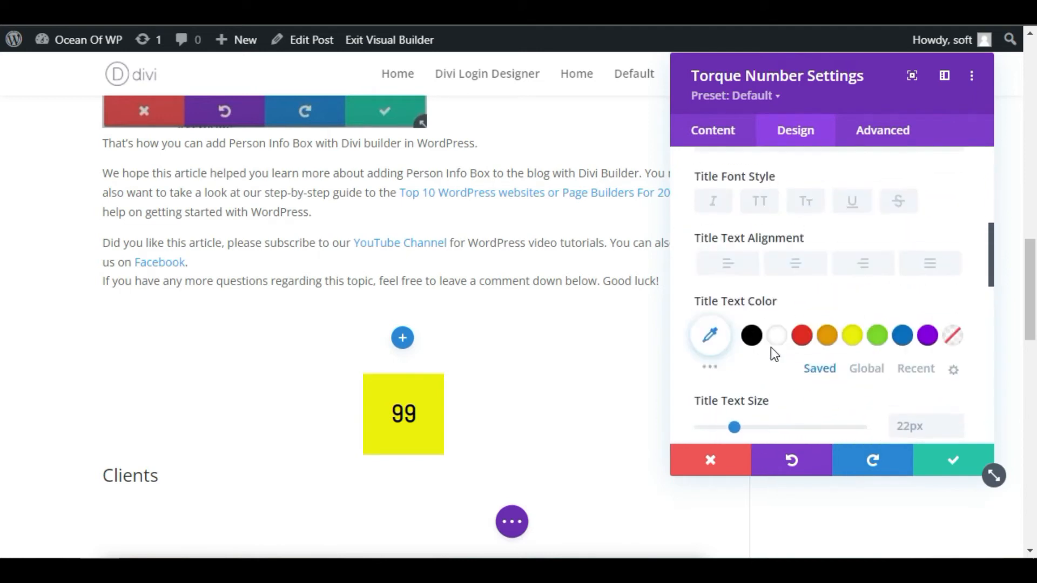
{"action": "left_click", "coordinate": [804, 273]}
Set the title text's font to Abel with bold weight
{"action": "scroll", "coordinate": [817, 350], "scroll_direction": "up", "scroll_amount": 3}
{"action": "scroll", "coordinate": [805, 351], "scroll_direction": "up", "scroll_amount": 2}
{"action": "scroll", "coordinate": [795, 359], "scroll_direction": "down", "scroll_amount": 2}
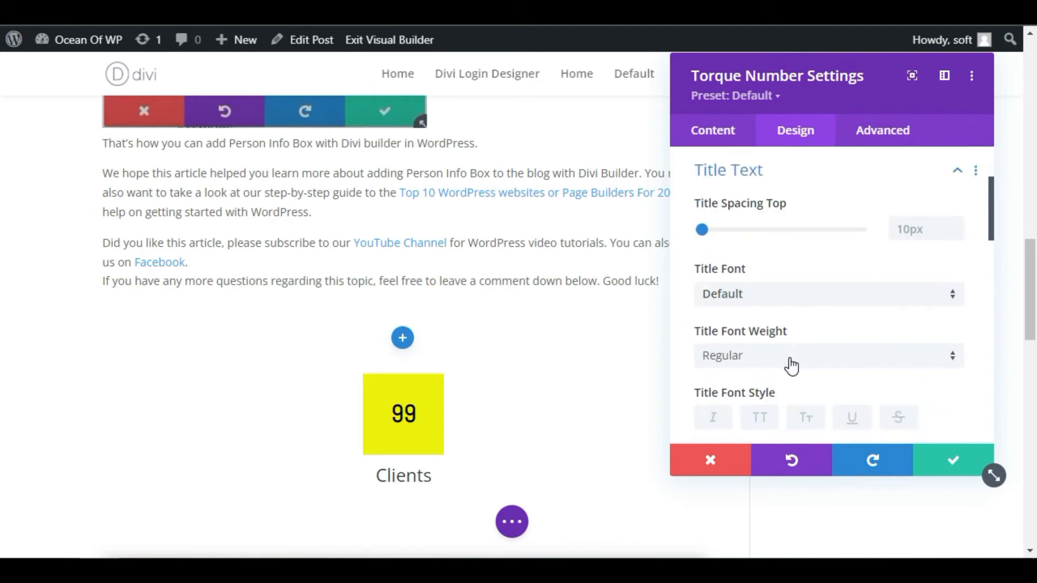
{"action": "left_click", "coordinate": [723, 296]}
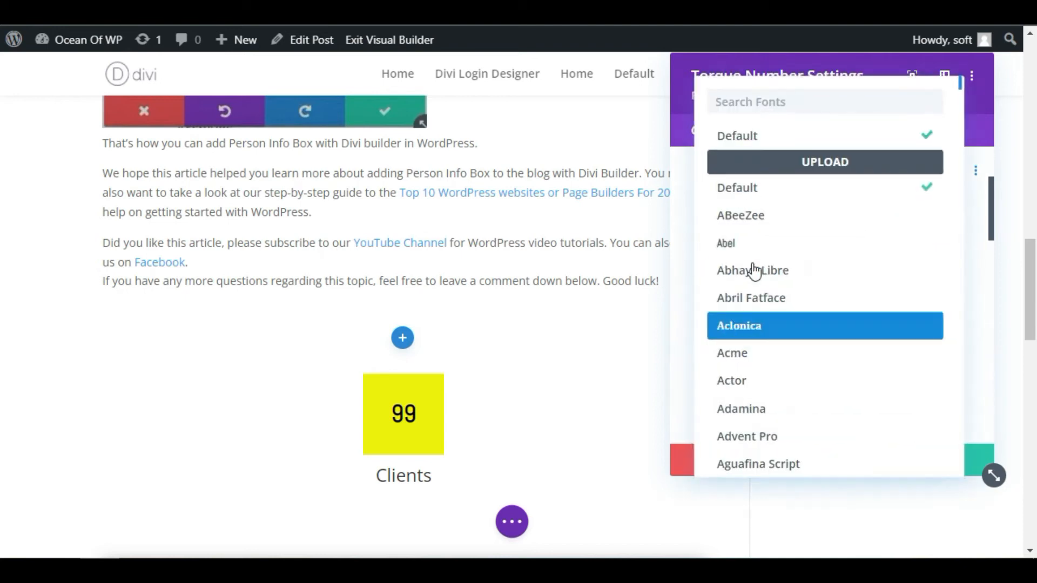
{"action": "left_click", "coordinate": [755, 246]}
{"action": "scroll", "coordinate": [767, 254], "scroll_direction": "down", "scroll_amount": 2}
{"action": "left_click", "coordinate": [765, 239]}
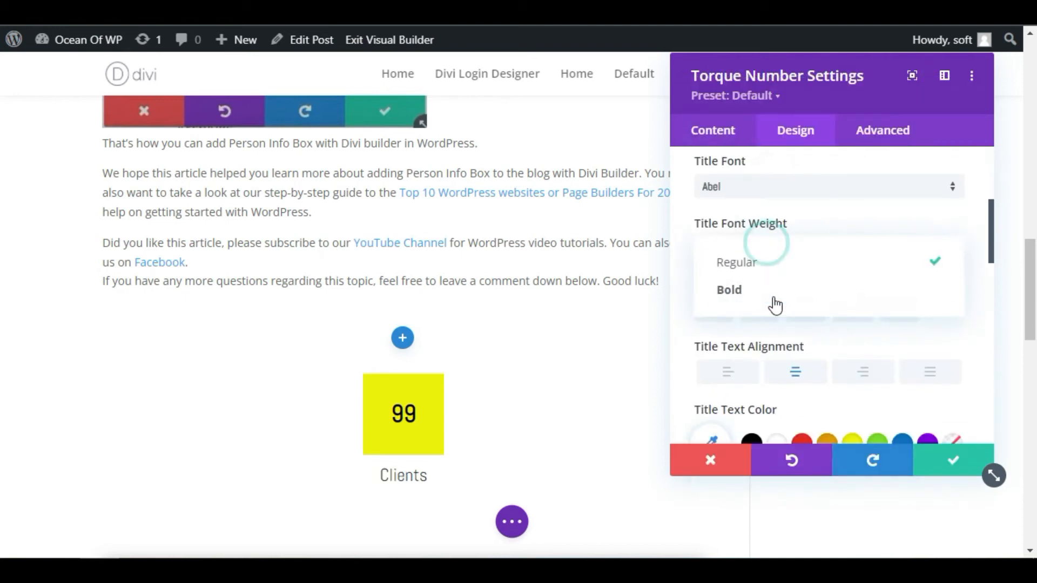
{"action": "left_click", "coordinate": [776, 304]}
Set the title text colour to purple and the title text size to 30px
{"action": "scroll", "coordinate": [776, 305], "scroll_direction": "down", "scroll_amount": 2}
{"action": "left_click", "coordinate": [926, 336]}
{"action": "scroll", "coordinate": [811, 297], "scroll_direction": "down", "scroll_amount": 2}
{"action": "left_click", "coordinate": [956, 315]}
{"action": "left_click", "coordinate": [957, 315]}
{"action": "left_click", "coordinate": [956, 316]}
{"action": "left_click", "coordinate": [957, 315]}
{"action": "left_click", "coordinate": [957, 316]}
{"action": "left_click", "coordinate": [957, 316]}
{"action": "left_click", "coordinate": [956, 316]}
{"action": "left_click", "coordinate": [957, 315]}
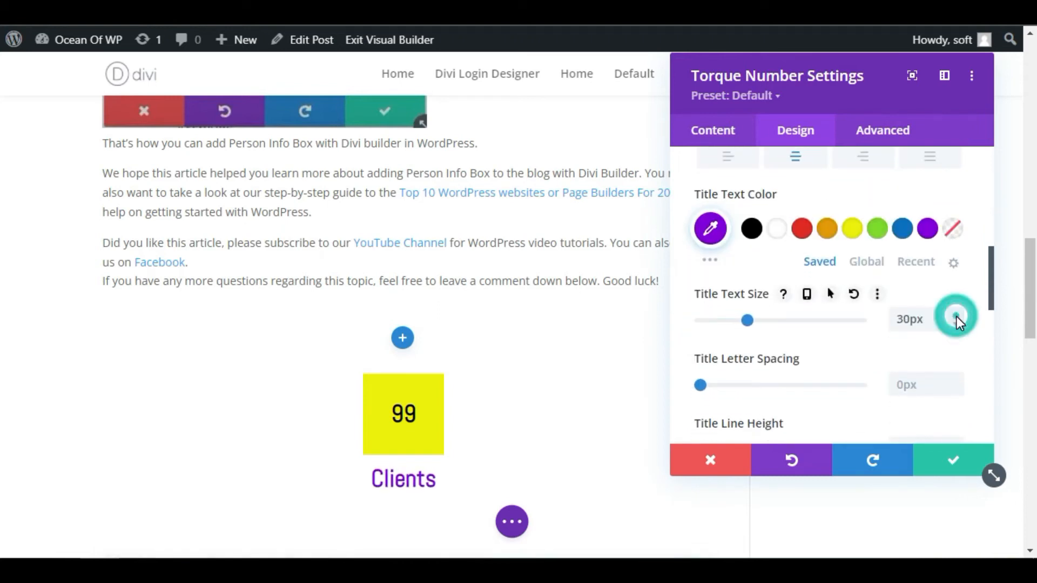
Save the Clients counter's settings and add two more columns beside it in the same row
{"action": "left_click", "coordinate": [928, 460]}
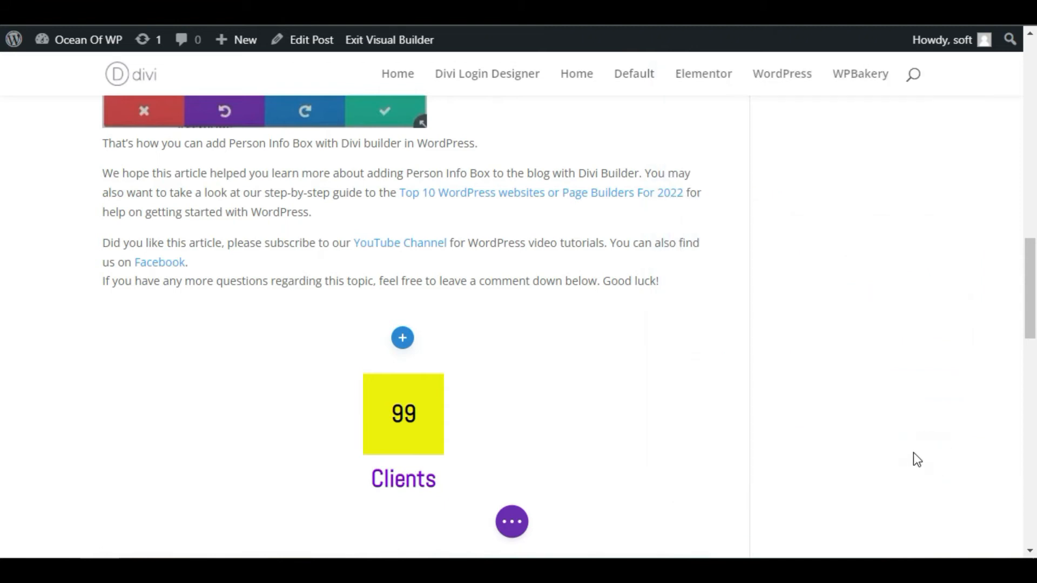
{"action": "scroll", "coordinate": [340, 340], "scroll_direction": "down", "scroll_amount": 2}
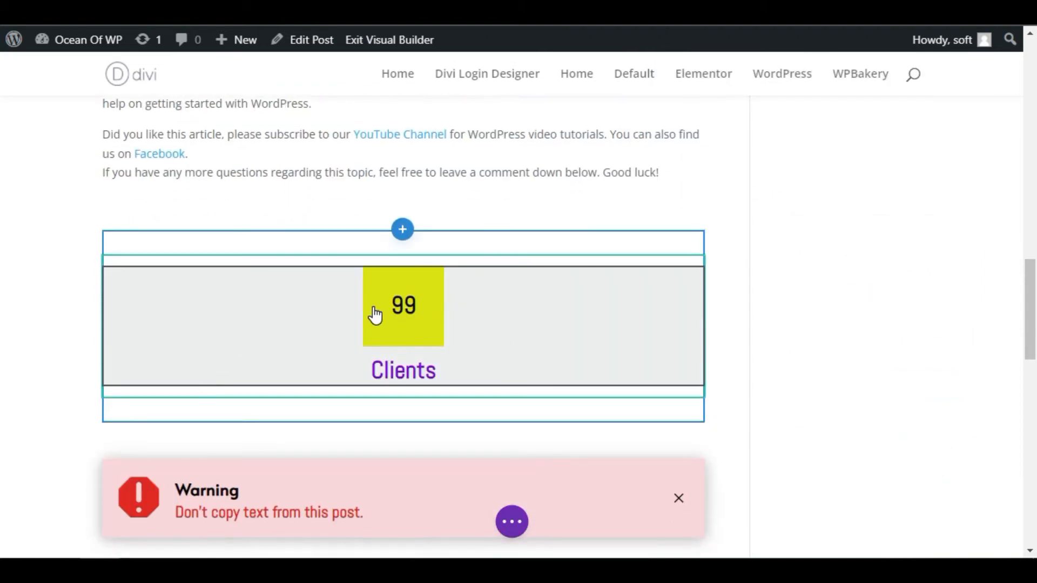
{"action": "left_click", "coordinate": [503, 315]}
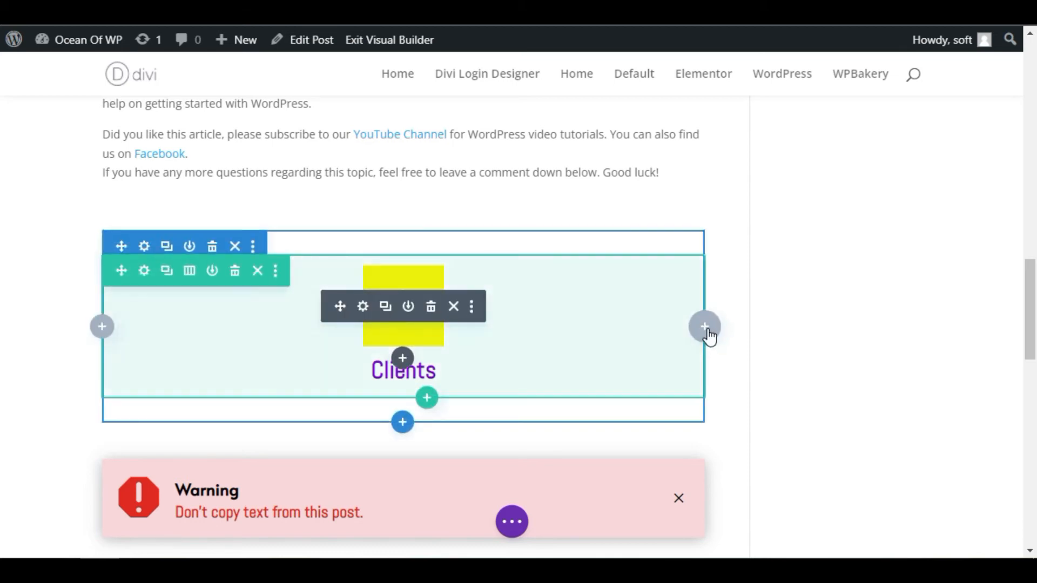
{"action": "left_click", "coordinate": [708, 333]}
{"action": "left_click", "coordinate": [707, 330]}
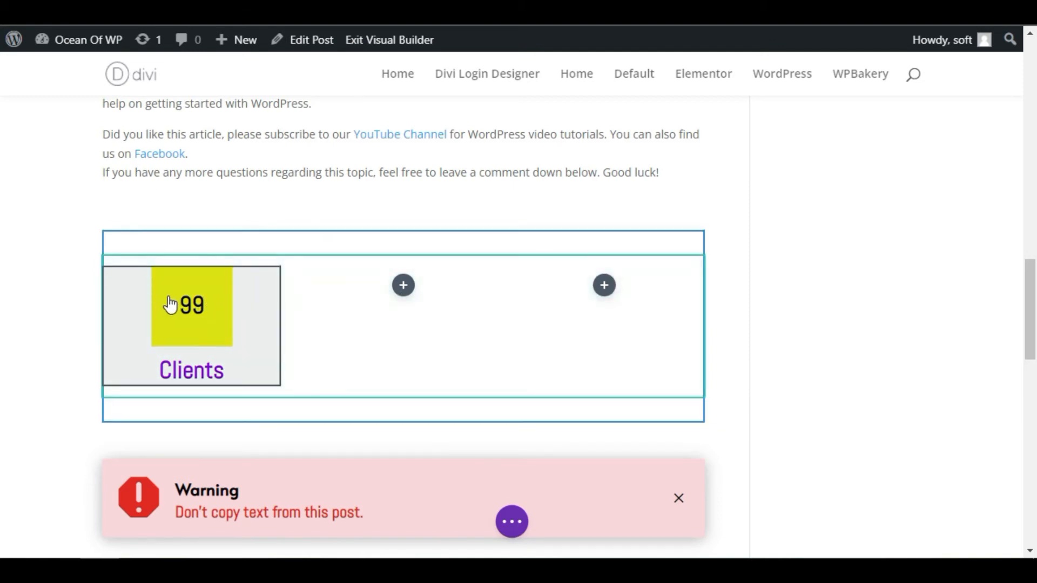
Duplicate the Clients counter twice and move one copy into each of the two empty columns
{"action": "mouse_move", "coordinate": [197, 307]}
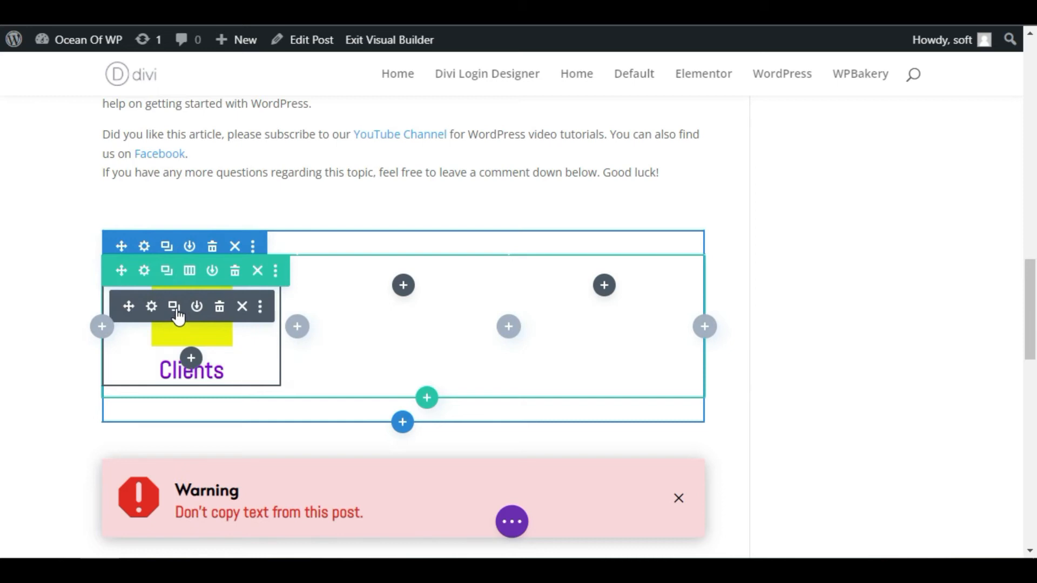
{"action": "left_click", "coordinate": [178, 313]}
{"action": "left_click", "coordinate": [178, 312]}
{"action": "scroll", "coordinate": [202, 273], "scroll_direction": "down", "scroll_amount": 4}
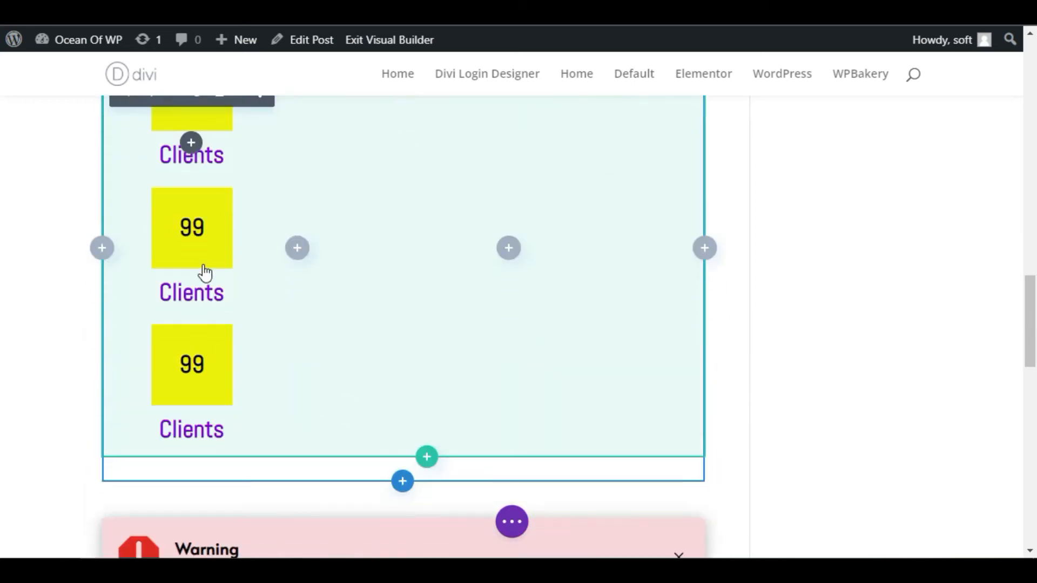
{"action": "left_click_drag", "start_coordinate": [168, 238], "coordinate": [417, 132]}
{"action": "scroll", "coordinate": [370, 335], "scroll_direction": "up", "scroll_amount": 4}
{"action": "scroll", "coordinate": [370, 339], "scroll_direction": "down", "scroll_amount": 2}
{"action": "left_click_drag", "start_coordinate": [151, 352], "coordinate": [485, 186]}
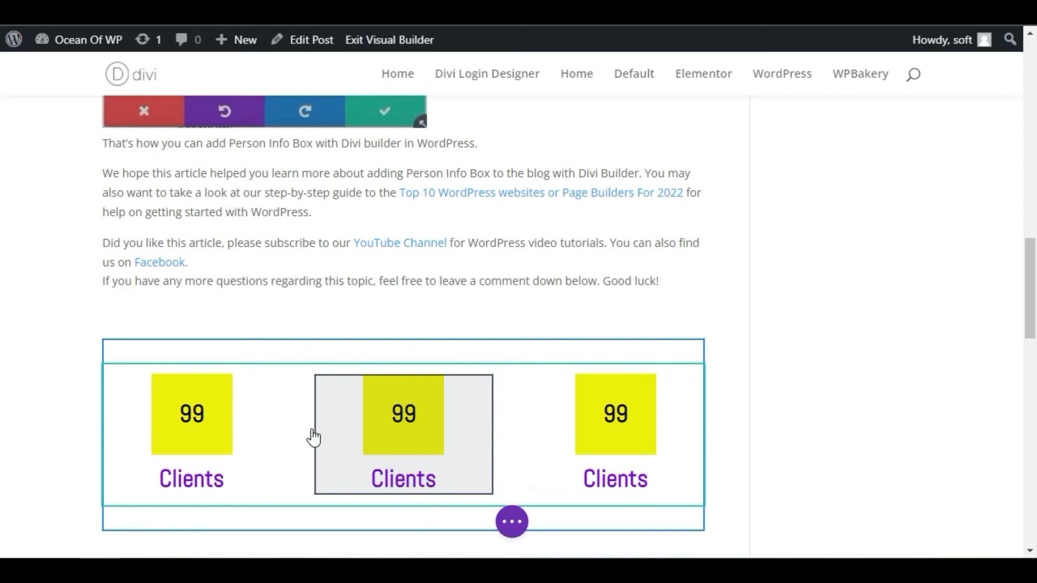
Set the middle counter's number to 700 and its title to Projects
{"action": "scroll", "coordinate": [398, 441], "scroll_direction": "down", "scroll_amount": 2}
{"action": "left_click", "coordinate": [375, 319]}
{"action": "left_click", "coordinate": [364, 308]}
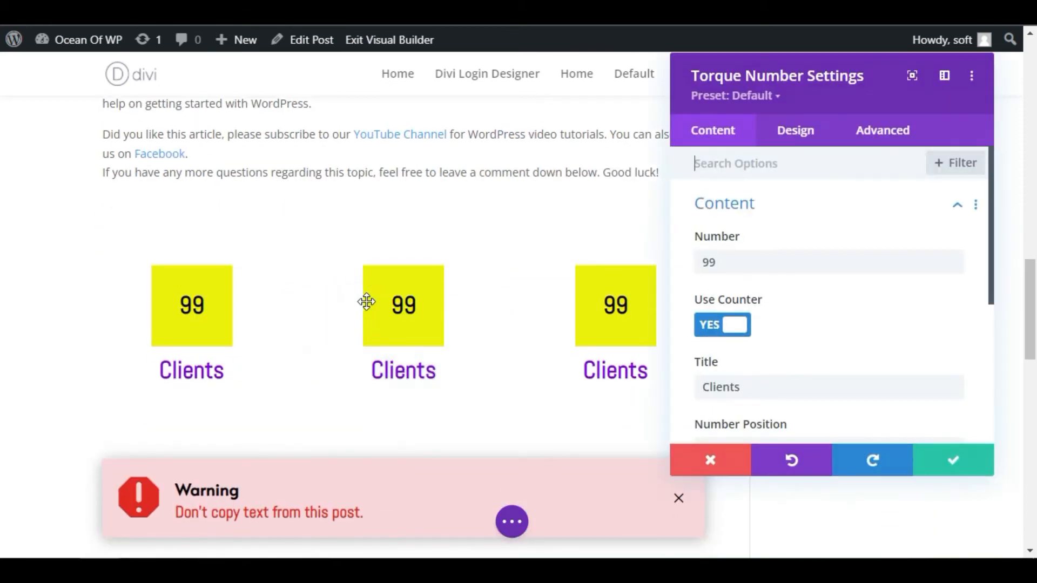
{"action": "left_click_drag", "start_coordinate": [733, 262], "coordinate": [685, 267]}
{"action": "type", "text": "700"}
{"action": "left_click_drag", "start_coordinate": [745, 387], "coordinate": [692, 387]}
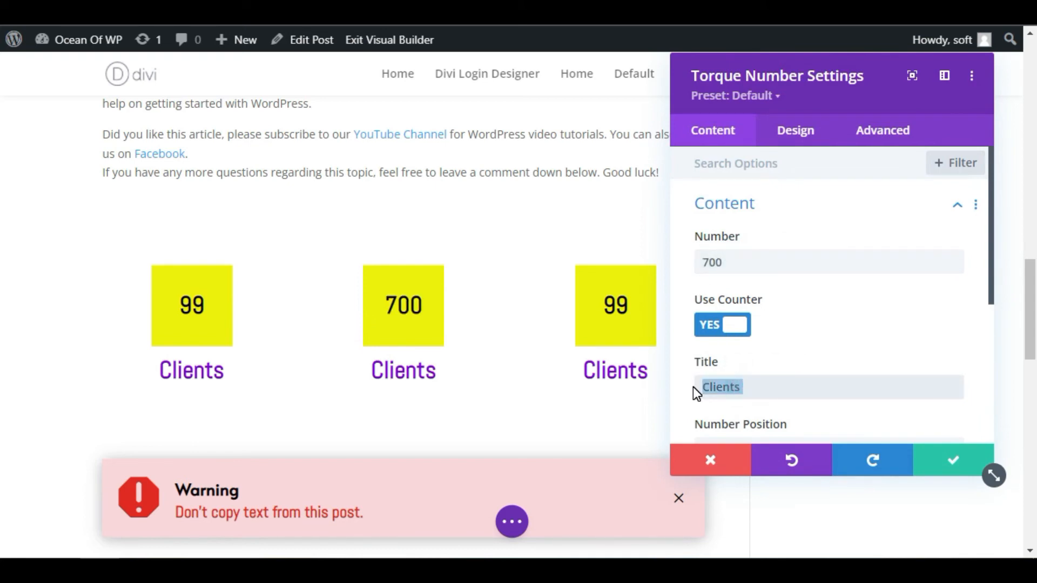
{"action": "type", "text": "Pri"}
{"action": "key", "text": "BackSpace"}
{"action": "type", "text": "ojects"}
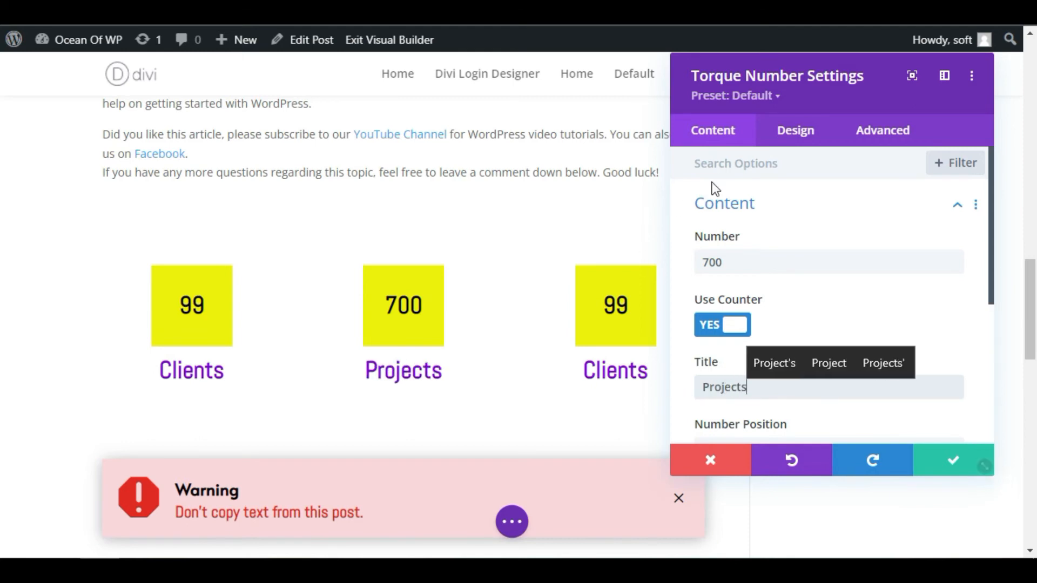
Change the Projects counter's number box background to green
{"action": "left_click", "coordinate": [797, 129]}
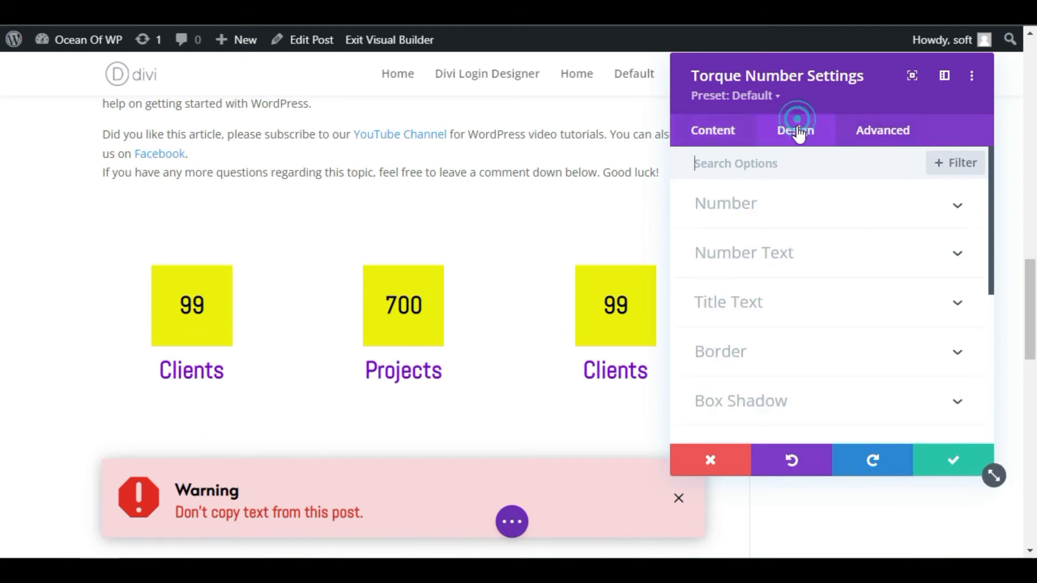
{"action": "left_click", "coordinate": [762, 216]}
{"action": "scroll", "coordinate": [760, 300], "scroll_direction": "down", "scroll_amount": 6}
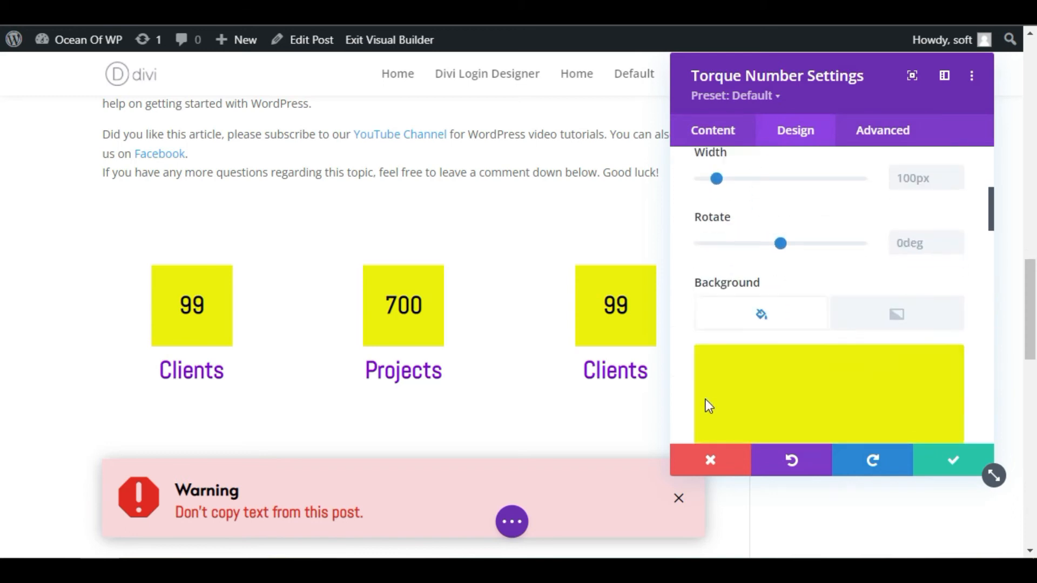
{"action": "left_click", "coordinate": [878, 259]}
{"action": "scroll", "coordinate": [834, 380], "scroll_direction": "up", "scroll_amount": 5}
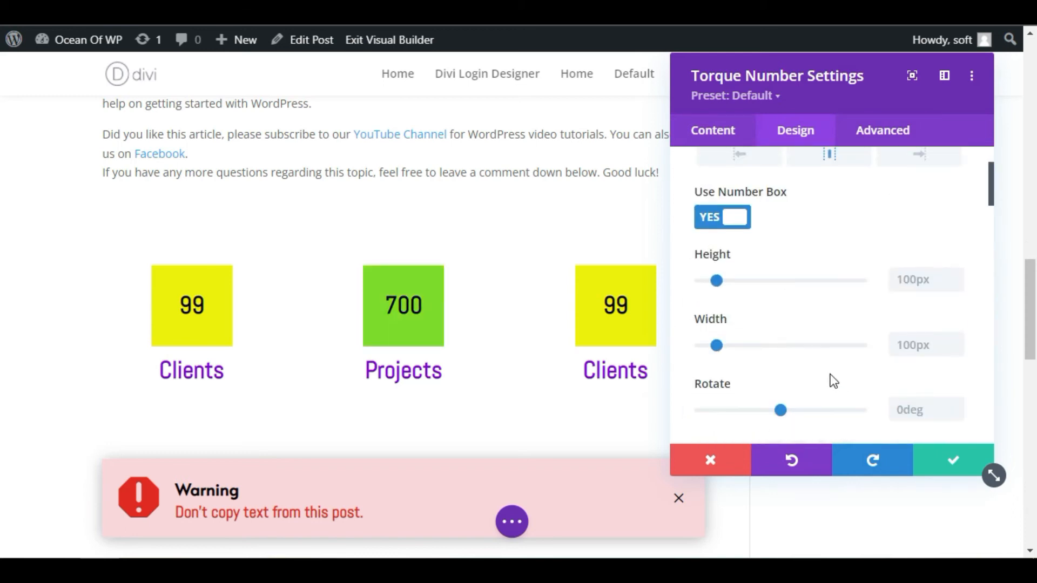
{"action": "scroll", "coordinate": [778, 254], "scroll_direction": "up", "scroll_amount": 2}
{"action": "left_click", "coordinate": [757, 219]}
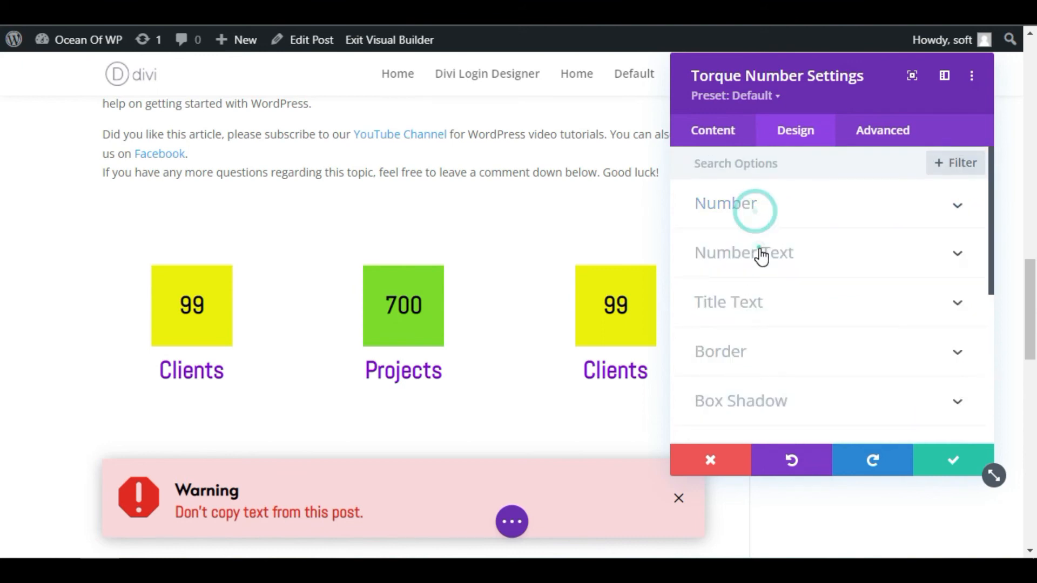
Set the Projects counter's number text colour to white (#ffffff) and save the module settings
{"action": "left_click", "coordinate": [762, 254]}
{"action": "left_click", "coordinate": [785, 427]}
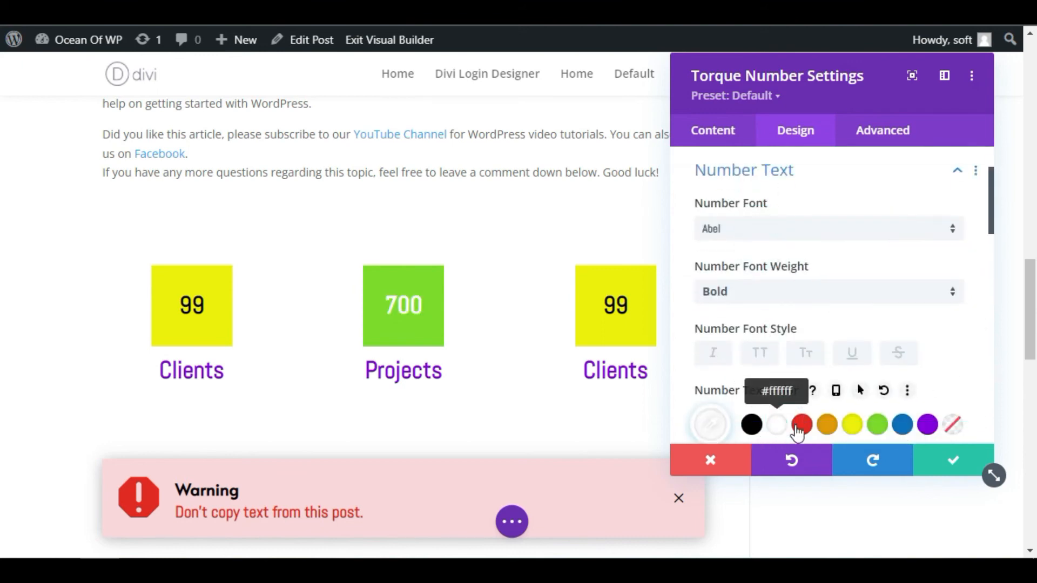
{"action": "left_click", "coordinate": [953, 463]}
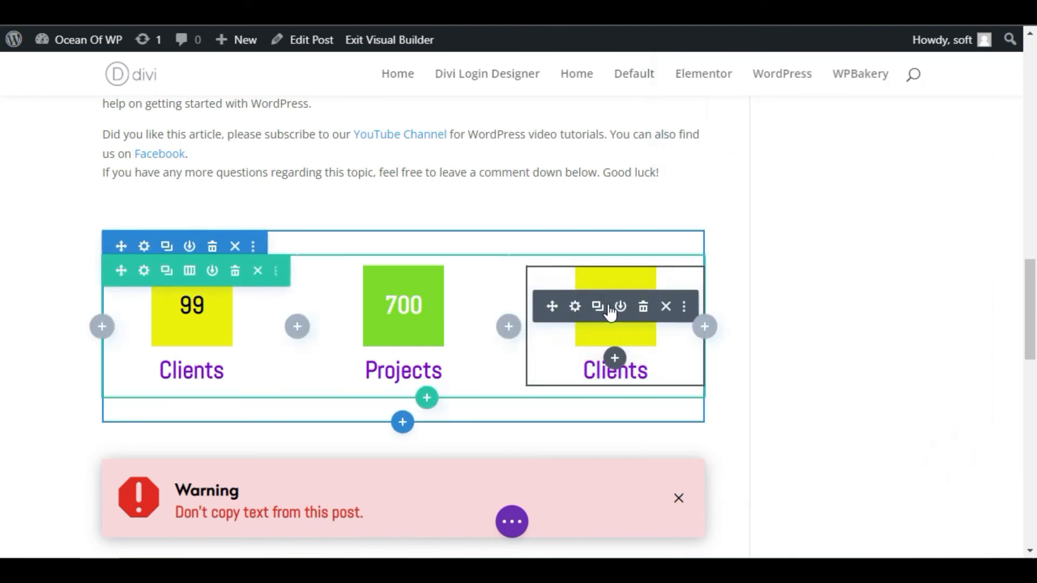
Set the third counter's number to 5+ and its title to Rating
{"action": "left_click", "coordinate": [575, 306]}
{"action": "left_click", "coordinate": [736, 256]}
{"action": "left_click_drag", "start_coordinate": [736, 256], "coordinate": [650, 268]}
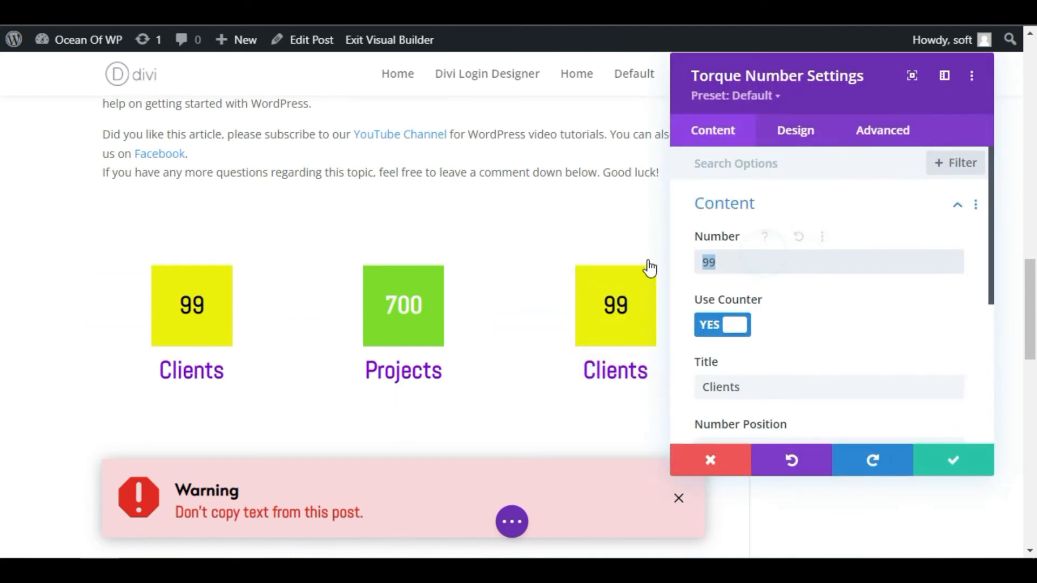
{"action": "type", "text": "5+"}
{"action": "left_click_drag", "start_coordinate": [742, 388], "coordinate": [685, 389]}
{"action": "type", "text": "Rating"}
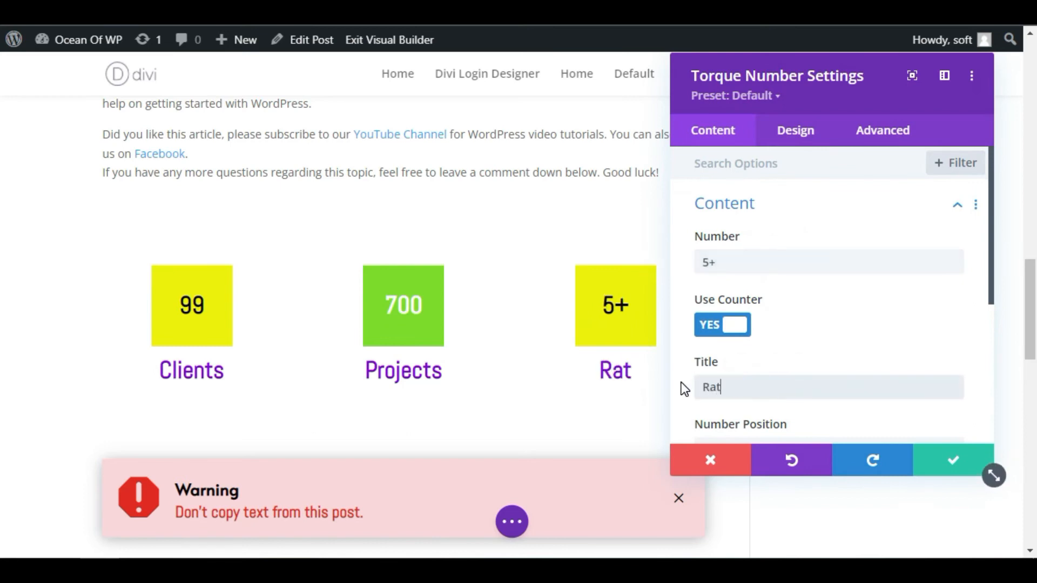
Change the Rating counter's number box background to red (#e02b20)
{"action": "left_click", "coordinate": [770, 132]}
{"action": "left_click", "coordinate": [763, 218]}
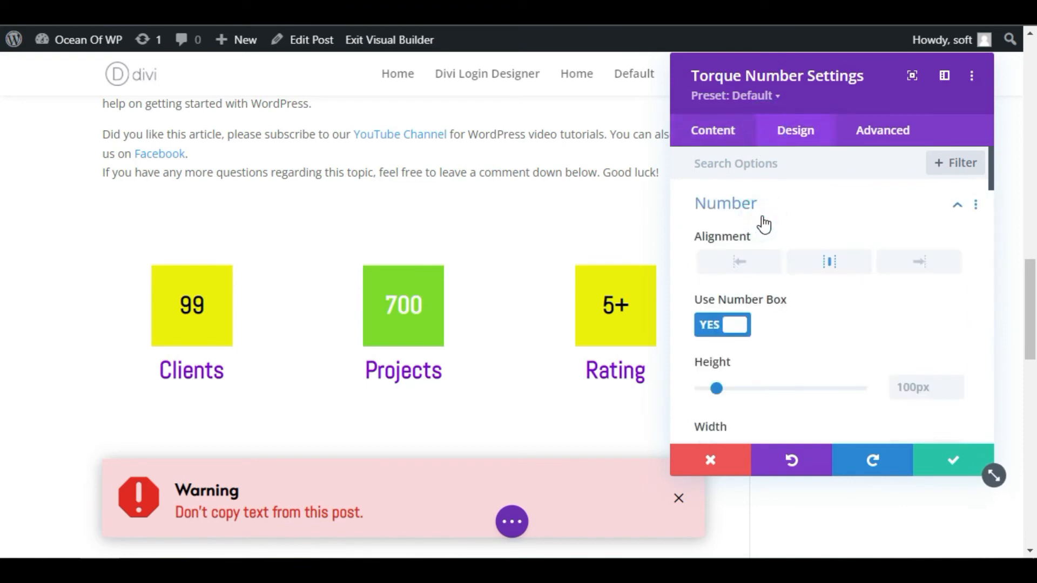
{"action": "scroll", "coordinate": [825, 334], "scroll_direction": "down", "scroll_amount": 5}
{"action": "left_click", "coordinate": [826, 334]}
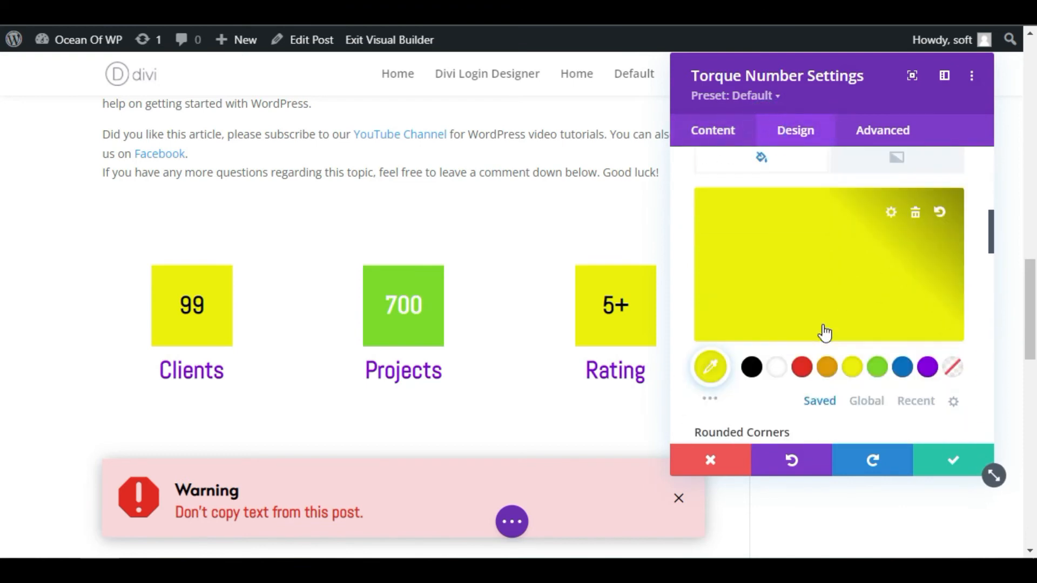
{"action": "left_click", "coordinate": [802, 367]}
{"action": "scroll", "coordinate": [801, 378], "scroll_direction": "up", "scroll_amount": 10}
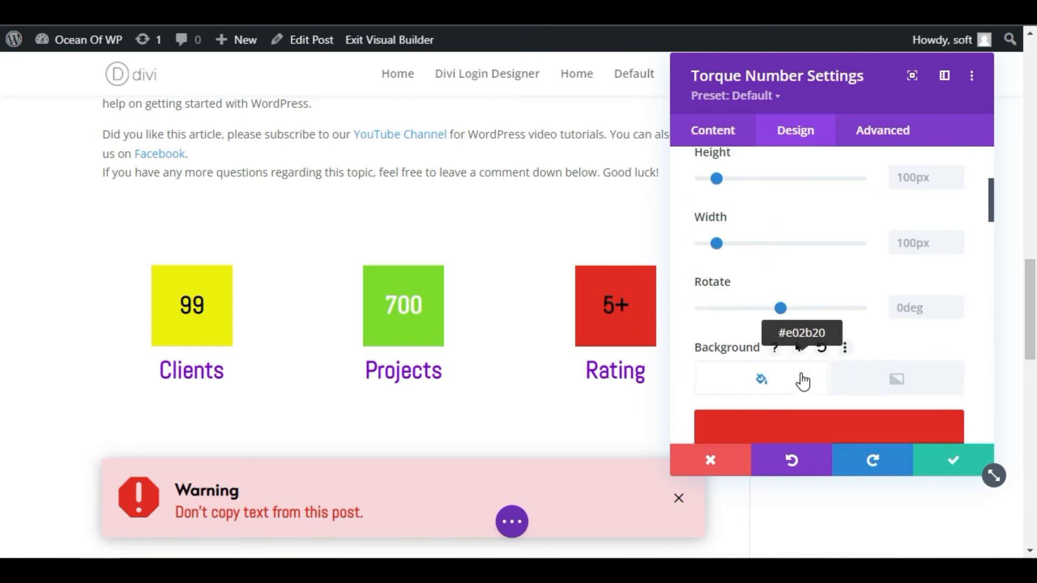
{"action": "left_click", "coordinate": [763, 206]}
Set the Rating counter's number text colour to white (#ffffff) and save the module settings
{"action": "left_click", "coordinate": [746, 259]}
{"action": "scroll", "coordinate": [752, 340], "scroll_direction": "down", "scroll_amount": 4}
{"action": "scroll", "coordinate": [767, 332], "scroll_direction": "up", "scroll_amount": 2}
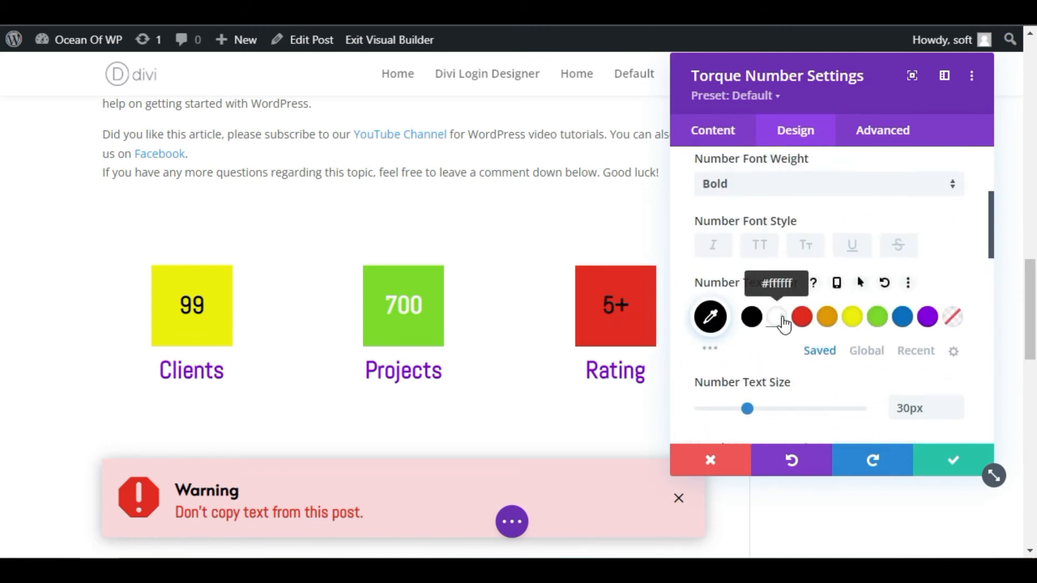
{"action": "left_click", "coordinate": [782, 320]}
{"action": "left_click", "coordinate": [953, 460]}
Save the blog post's layout and exit the Visual Builder
{"action": "left_click", "coordinate": [512, 521]}
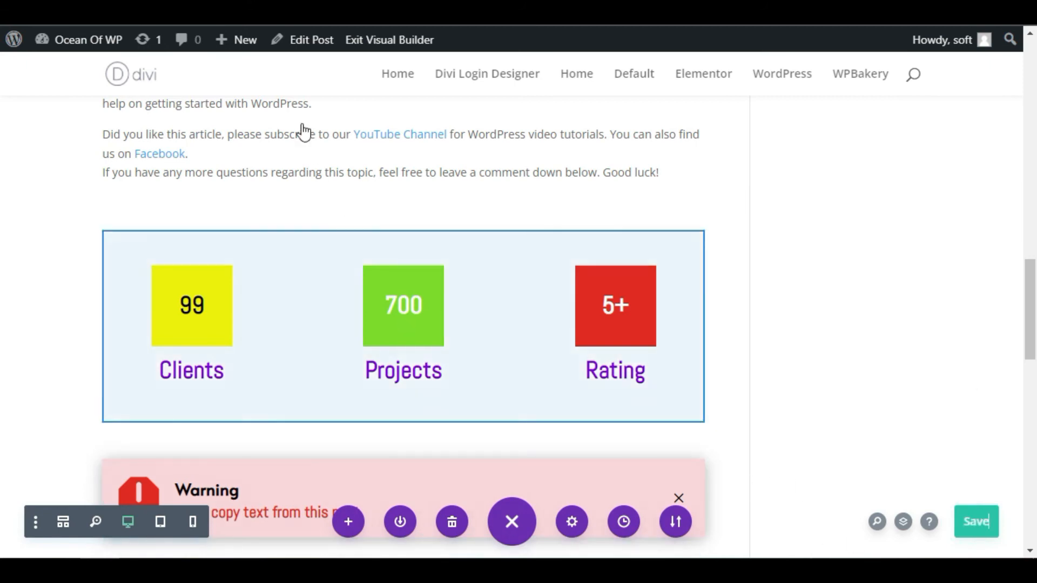
{"action": "left_click", "coordinate": [356, 44]}
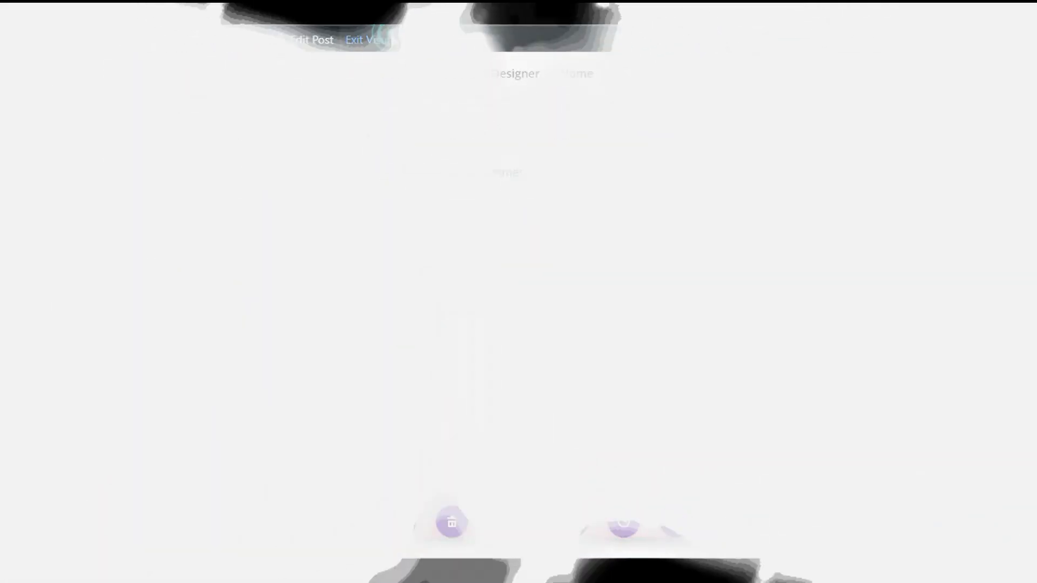